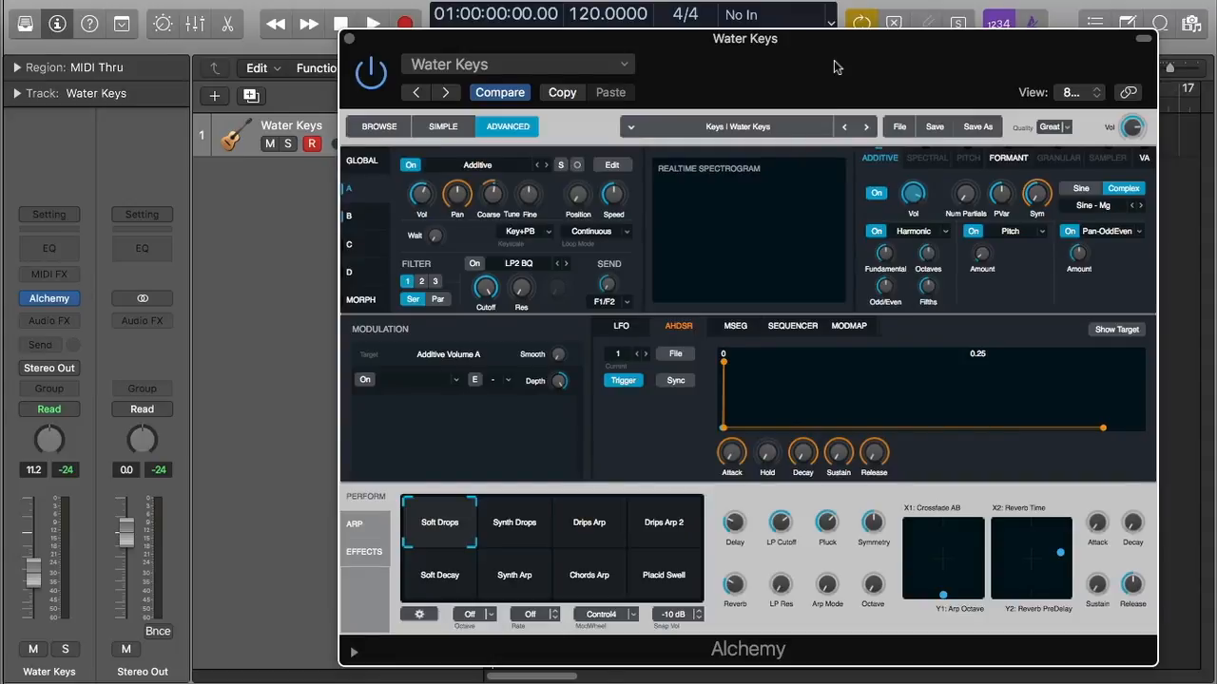
Audition the Water Keys patch by playing it back, then return the playhead to the start
drag(457, 53, 482, 299)
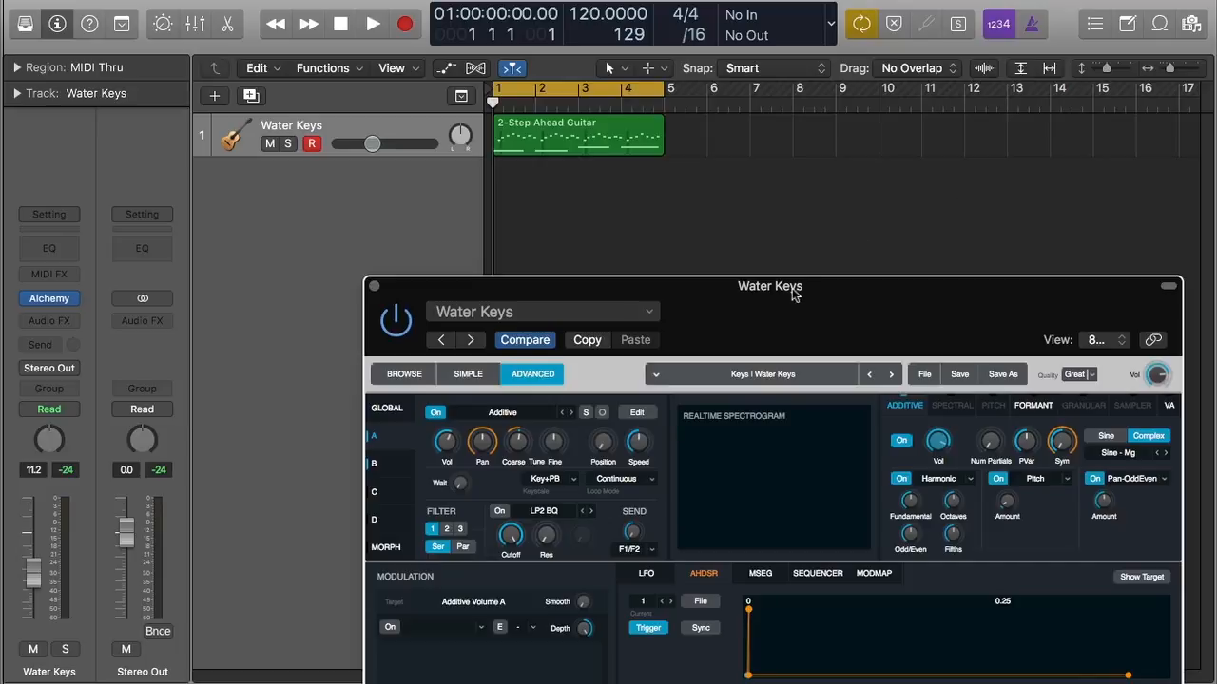
drag(793, 295, 787, 38)
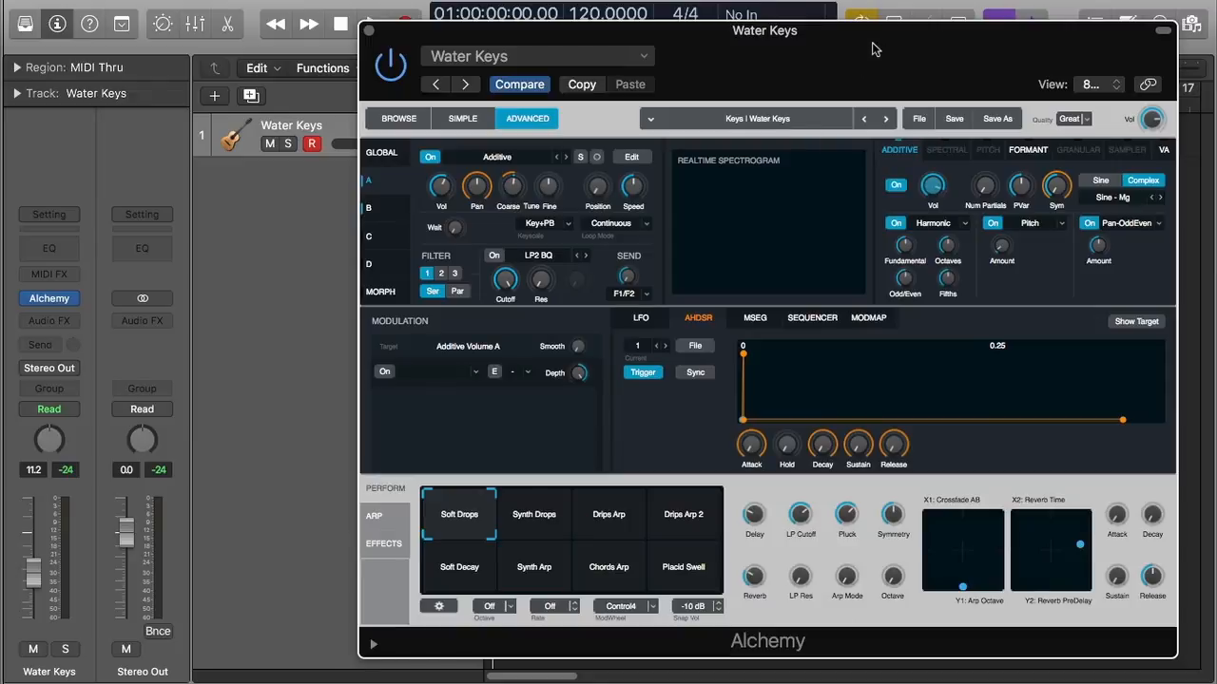
key(space)
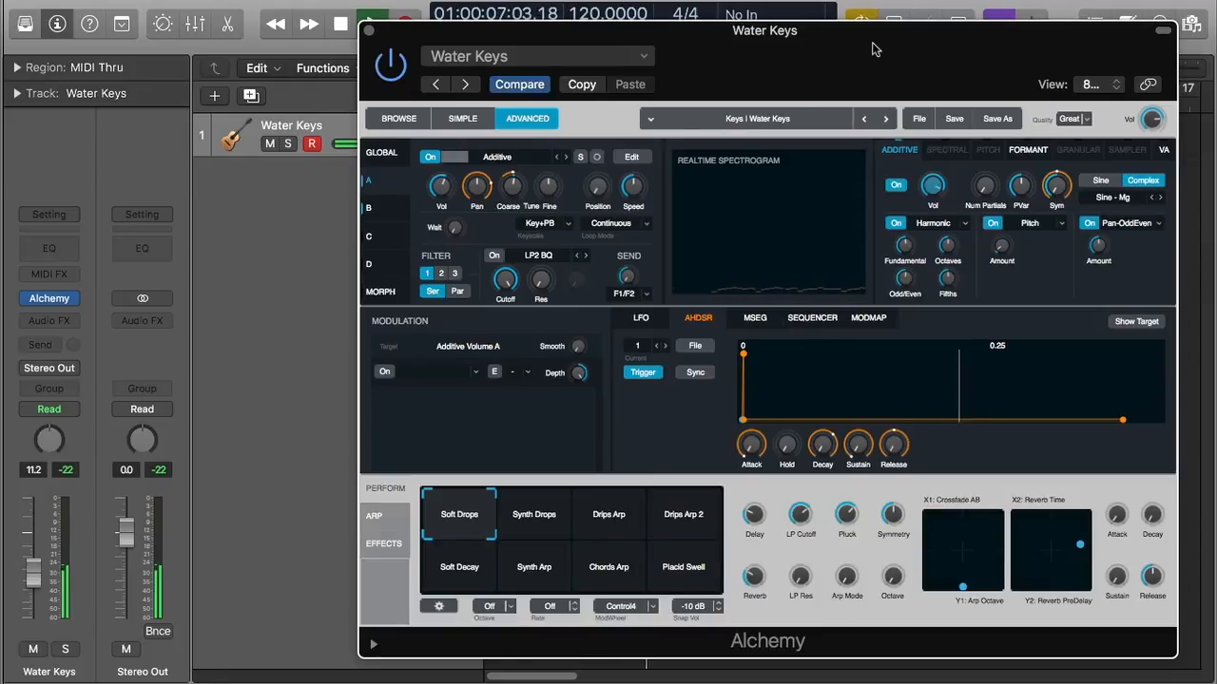
key(space)
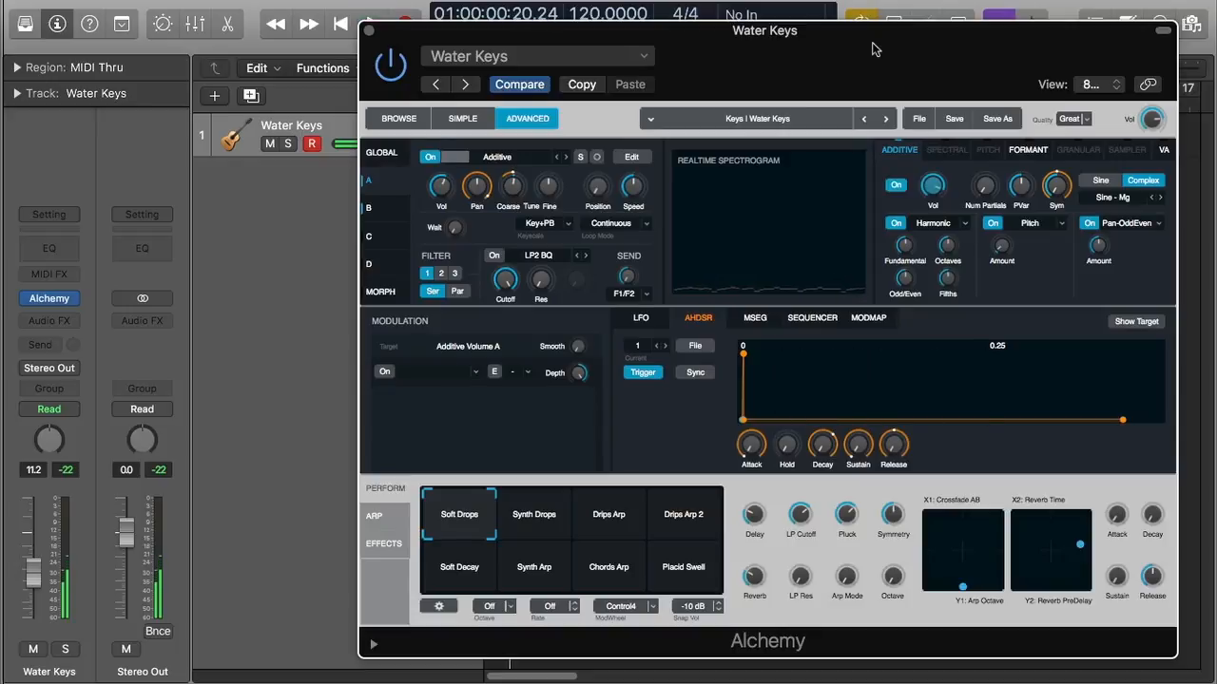
key(Return)
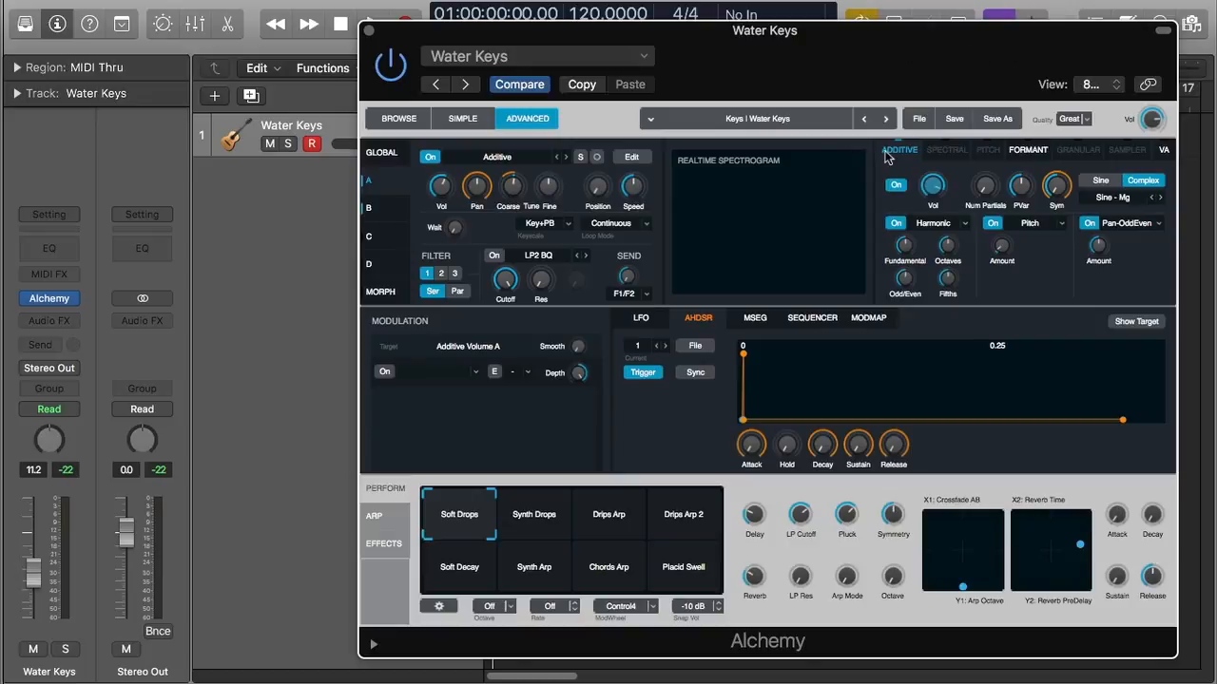
Look through sources B, C and D, then show Alchemy's Global overview page
click(380, 207)
click(384, 236)
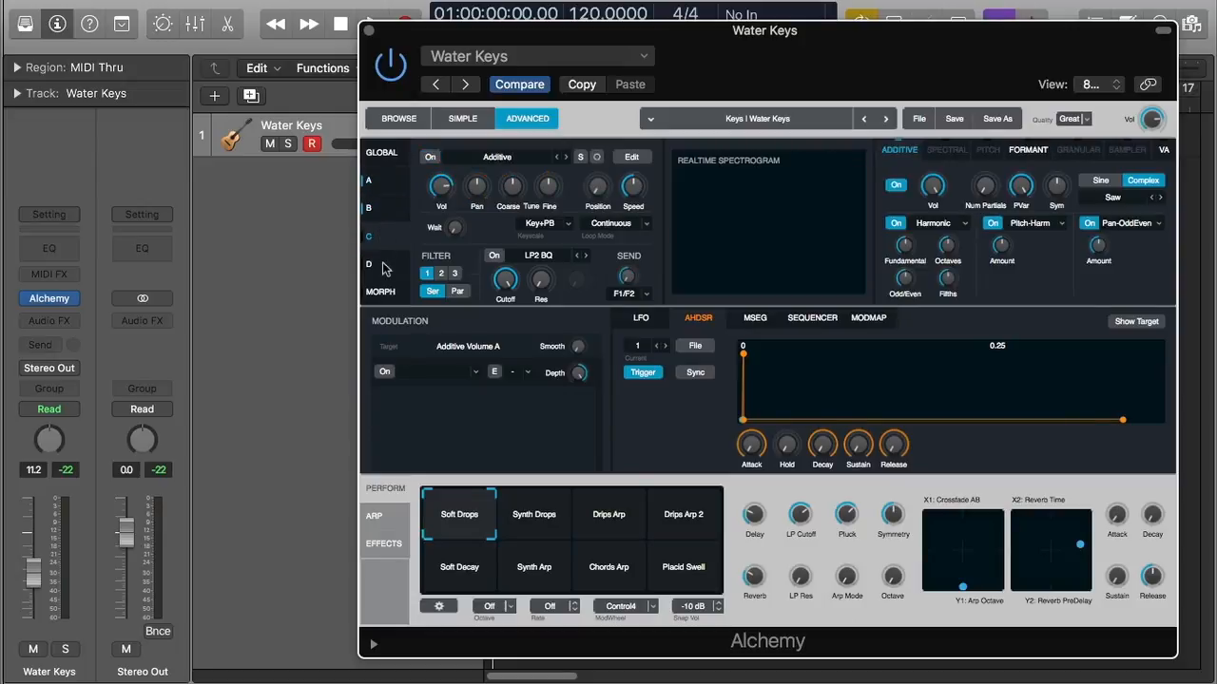
click(387, 263)
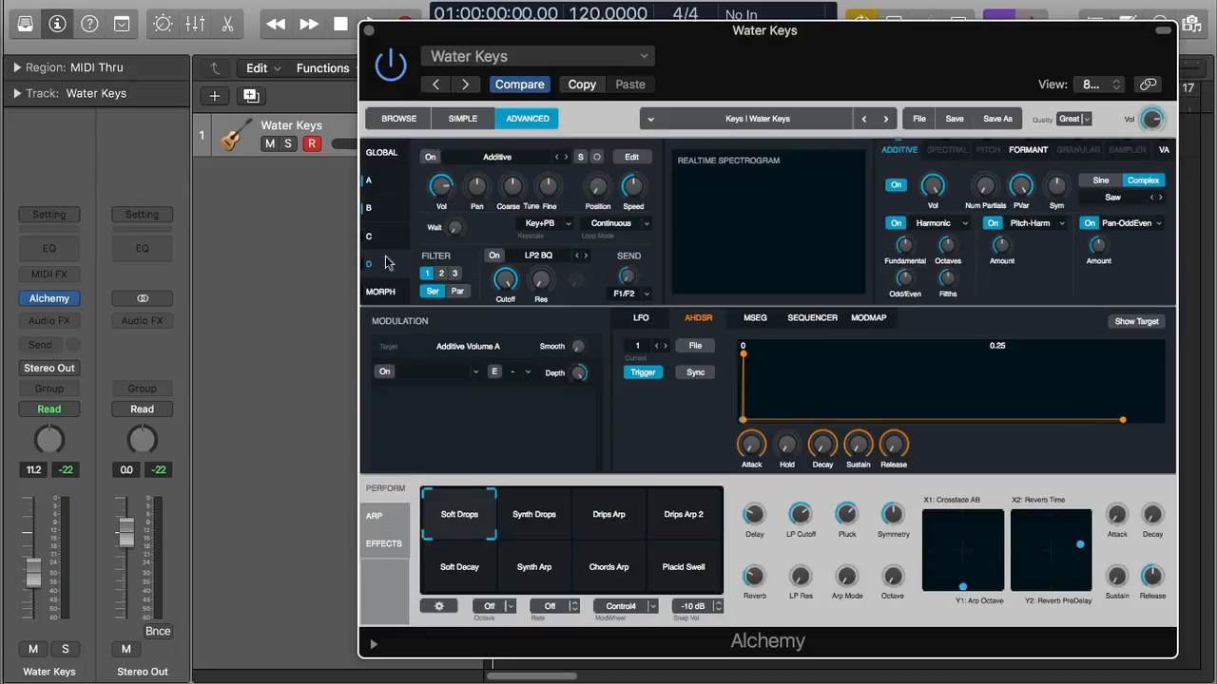
click(391, 157)
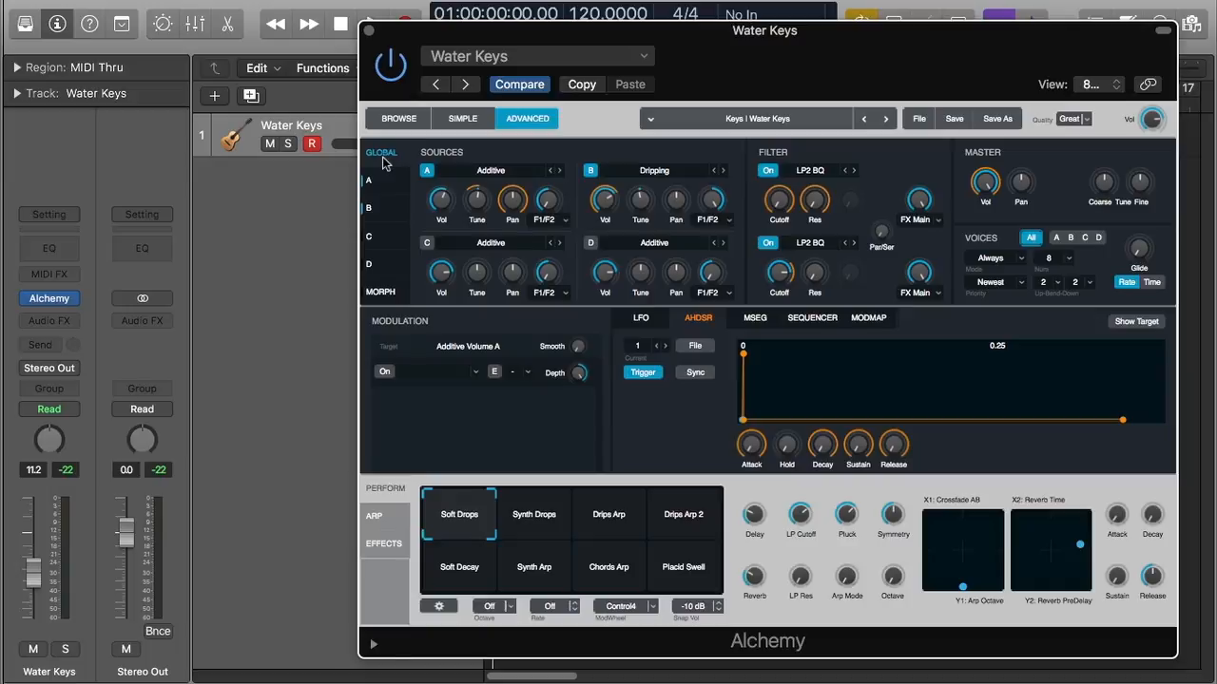
Open Source A's page showing its Additive element settings and volume envelope
mouse_move(476, 196)
click(375, 181)
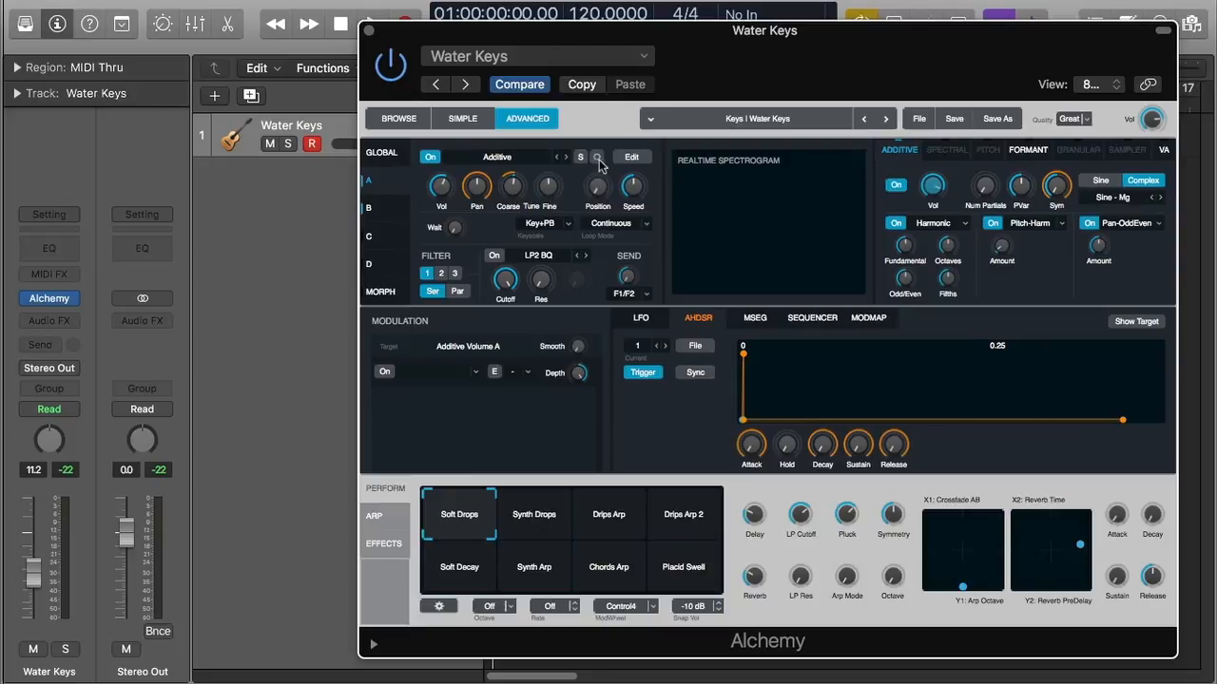
mouse_move(485, 177)
click(894, 186)
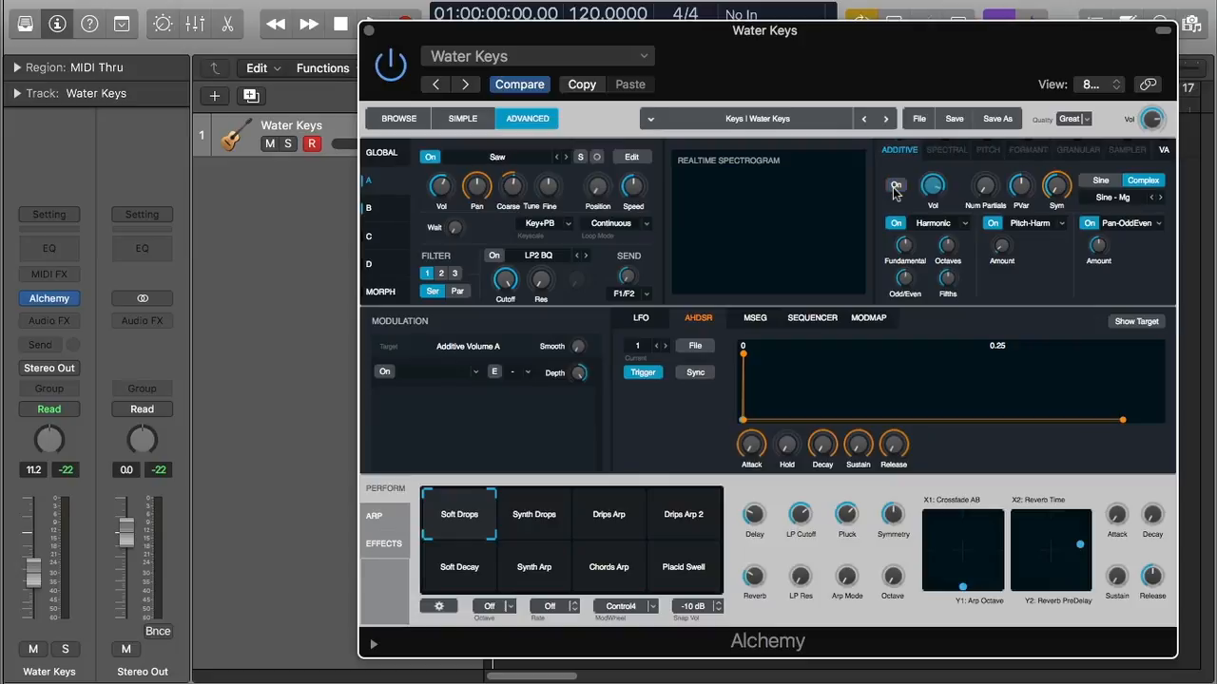
click(894, 186)
click(900, 184)
click(902, 185)
click(900, 185)
click(895, 182)
mouse_move(940, 188)
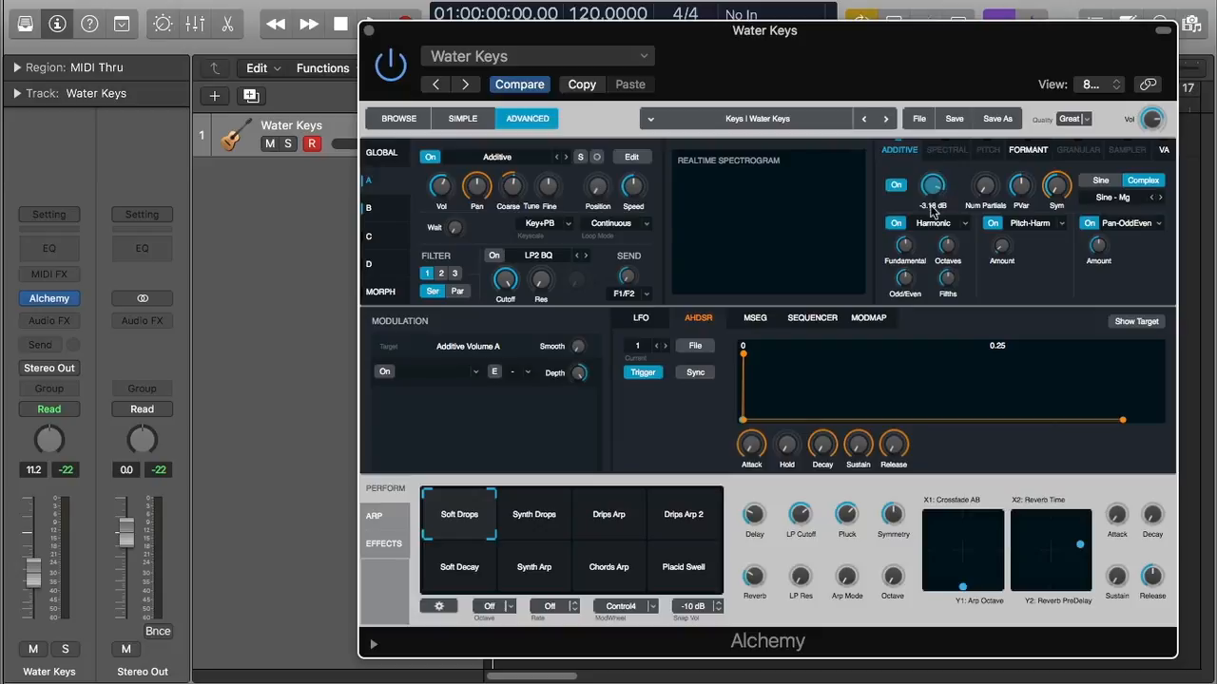
Turn the Additive Vol knob down from -3.18 dB to -6.27 dB
drag(936, 189, 916, 215)
mouse_move(1034, 199)
mouse_move(989, 197)
click(1101, 181)
click(1141, 182)
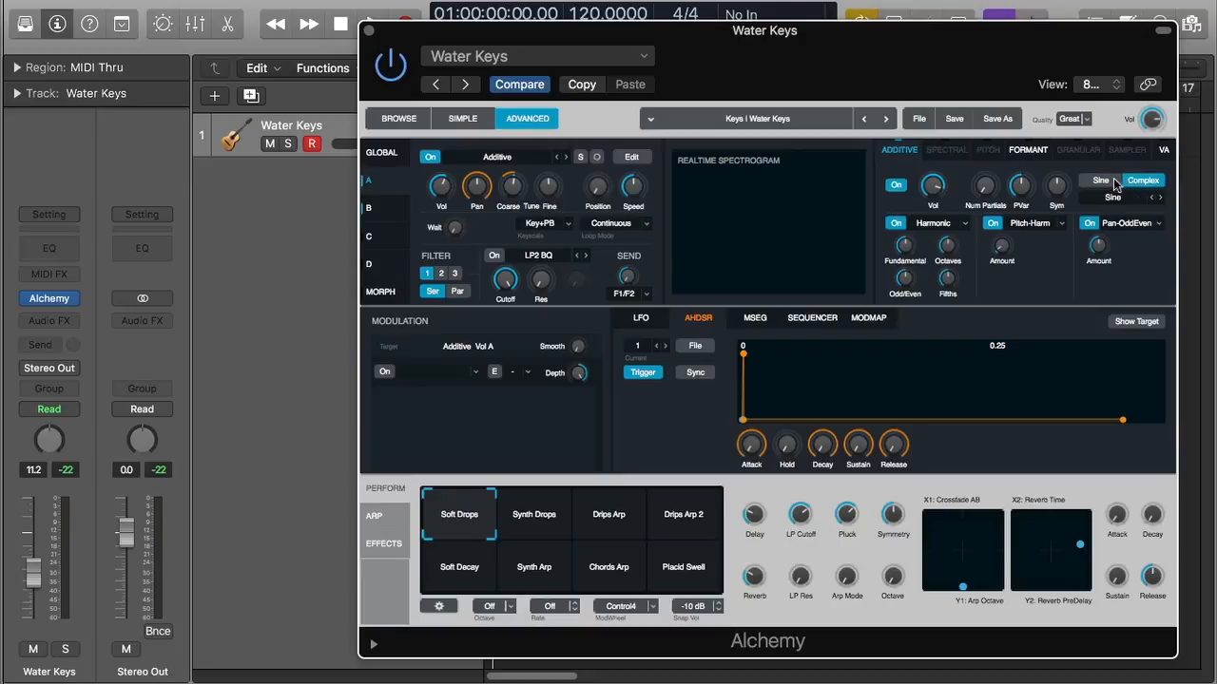
click(1108, 184)
click(1127, 184)
click(1119, 199)
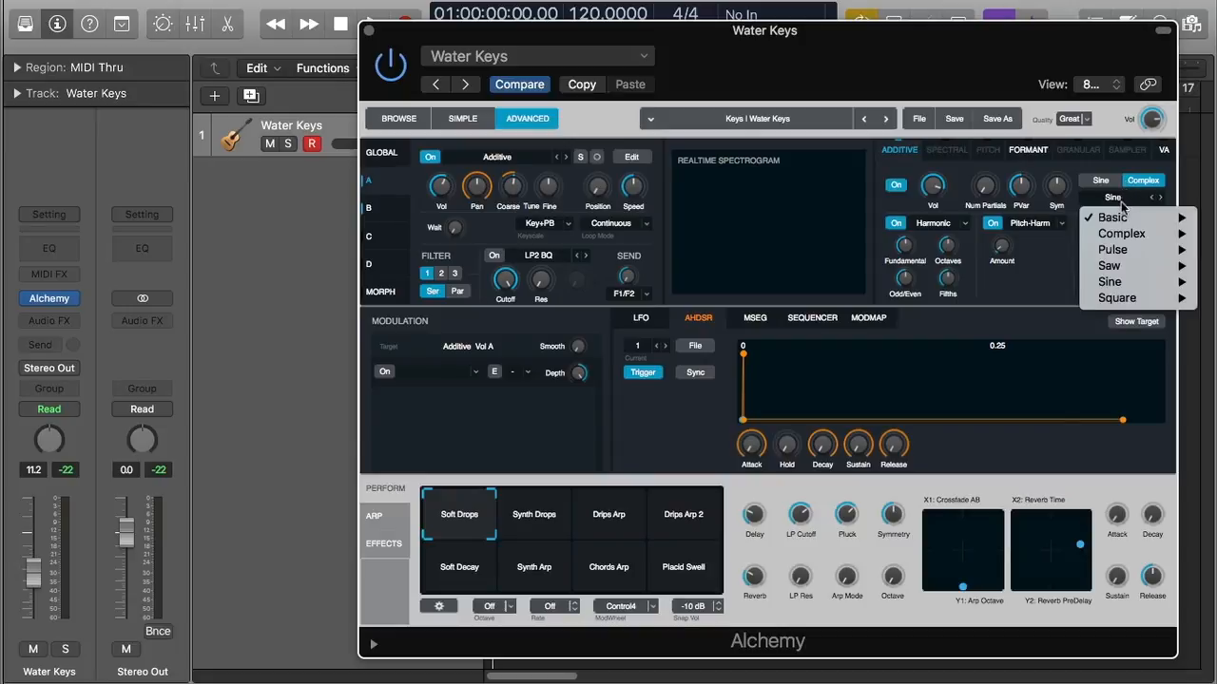
mouse_move(1123, 218)
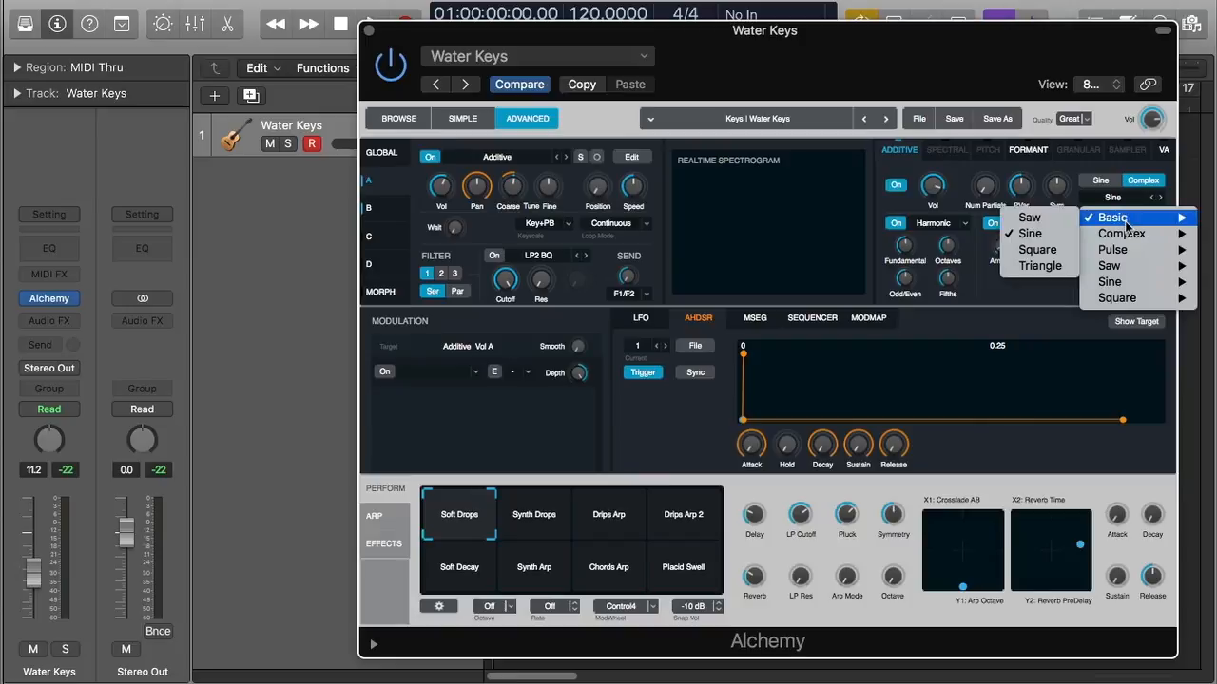
mouse_move(1128, 253)
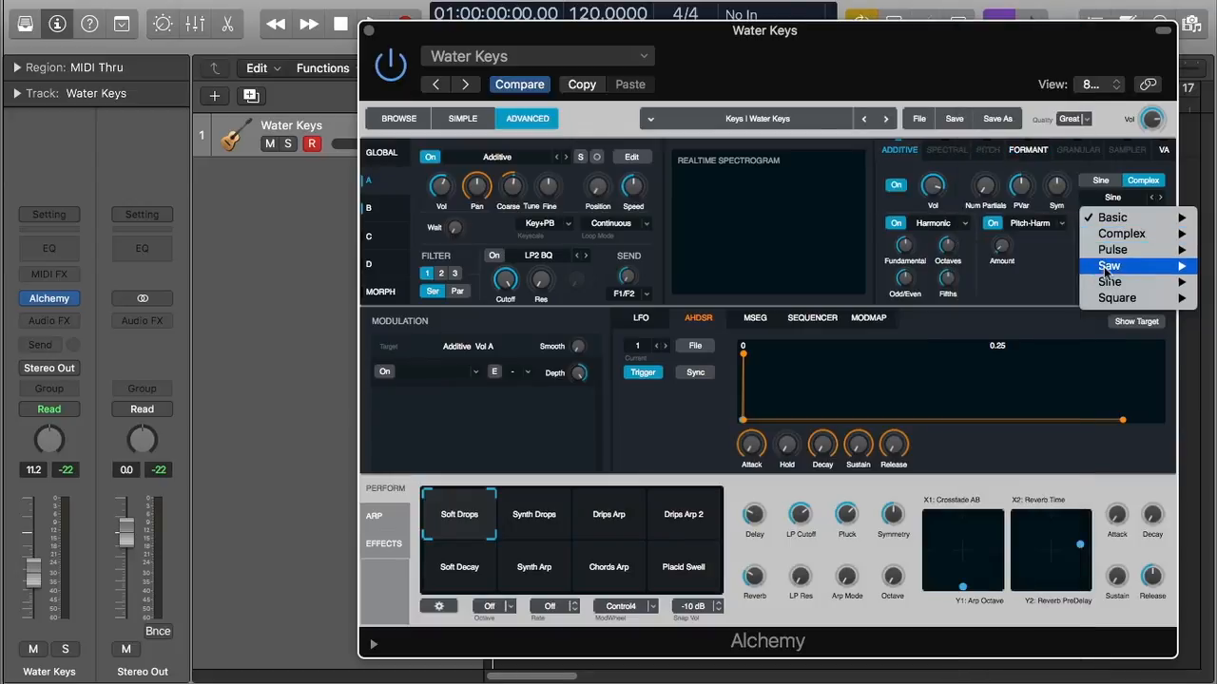
mouse_move(1112, 298)
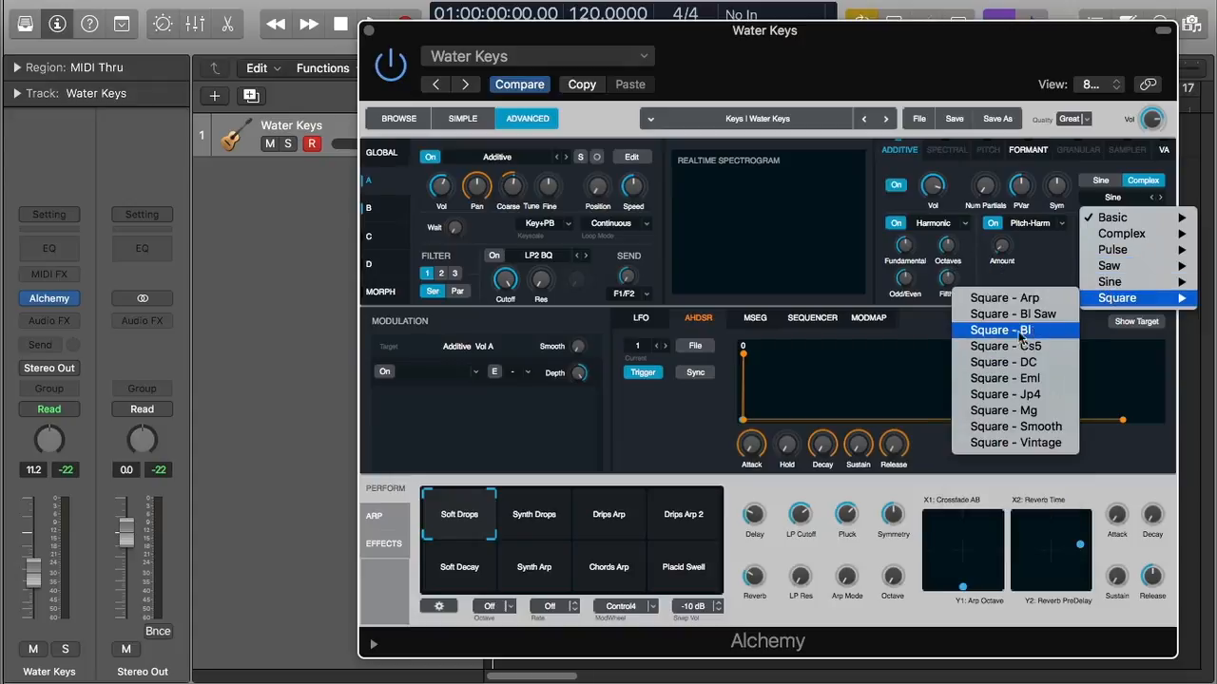
click(926, 334)
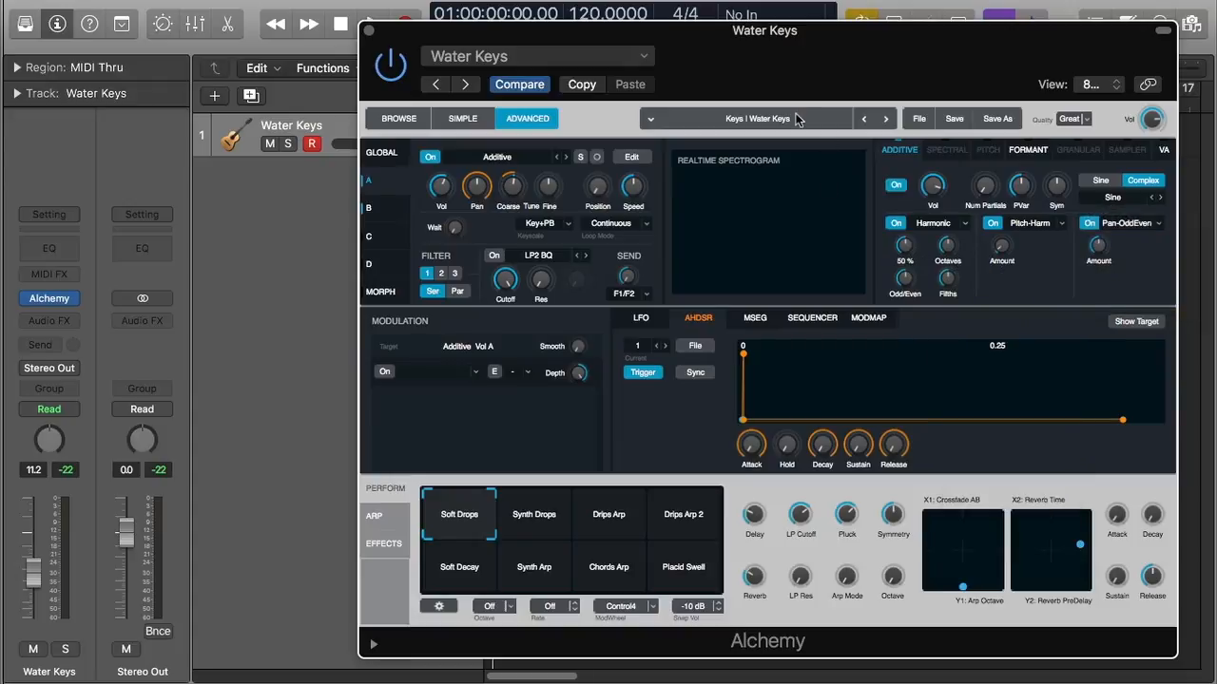
Try the Water Jug Smack Bass preset, then step back to Water Keys
click(796, 115)
click(781, 143)
click(861, 118)
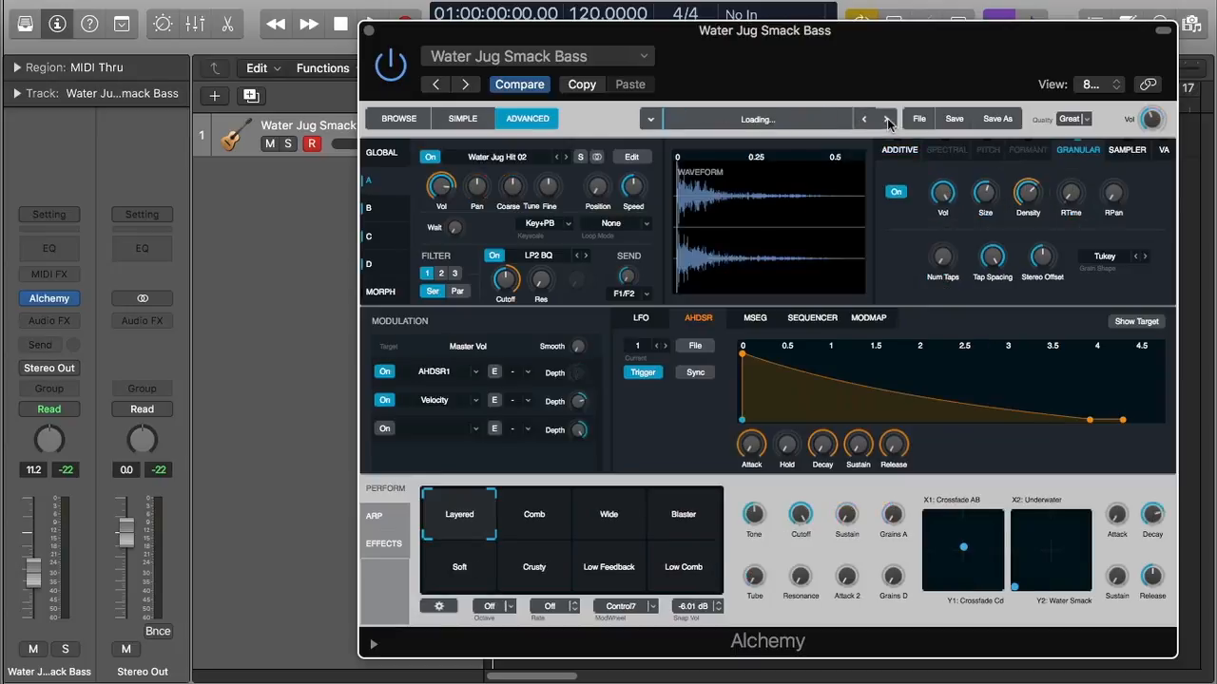
click(886, 119)
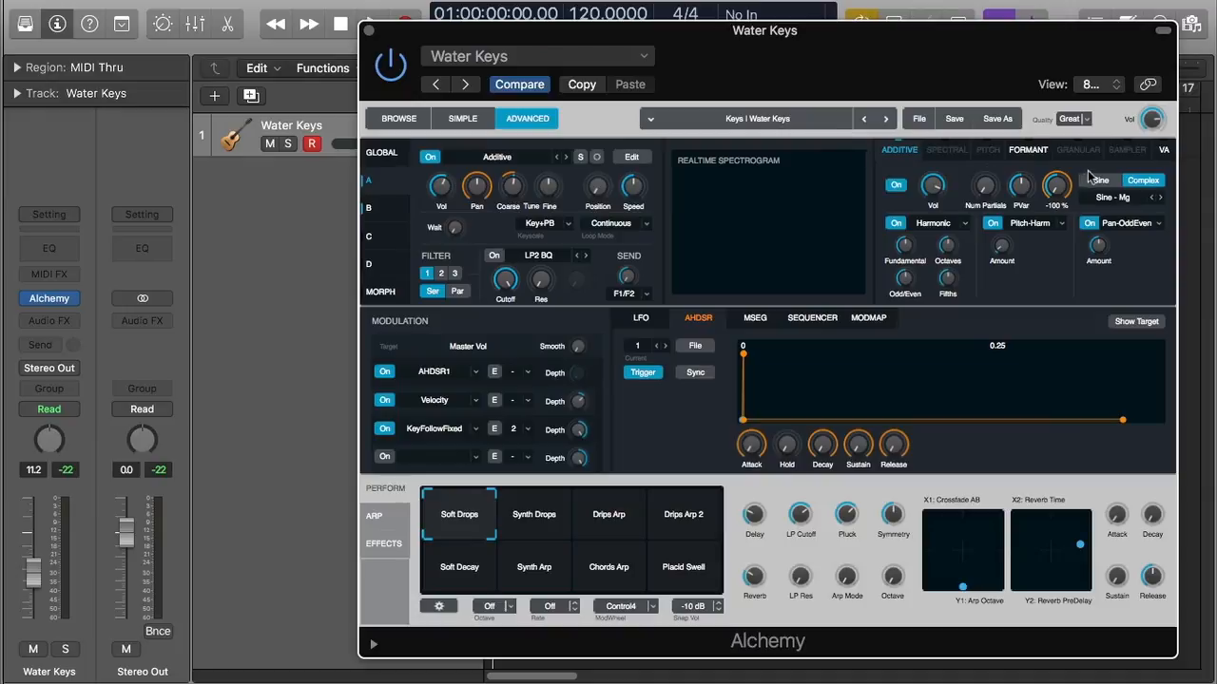
click(1137, 201)
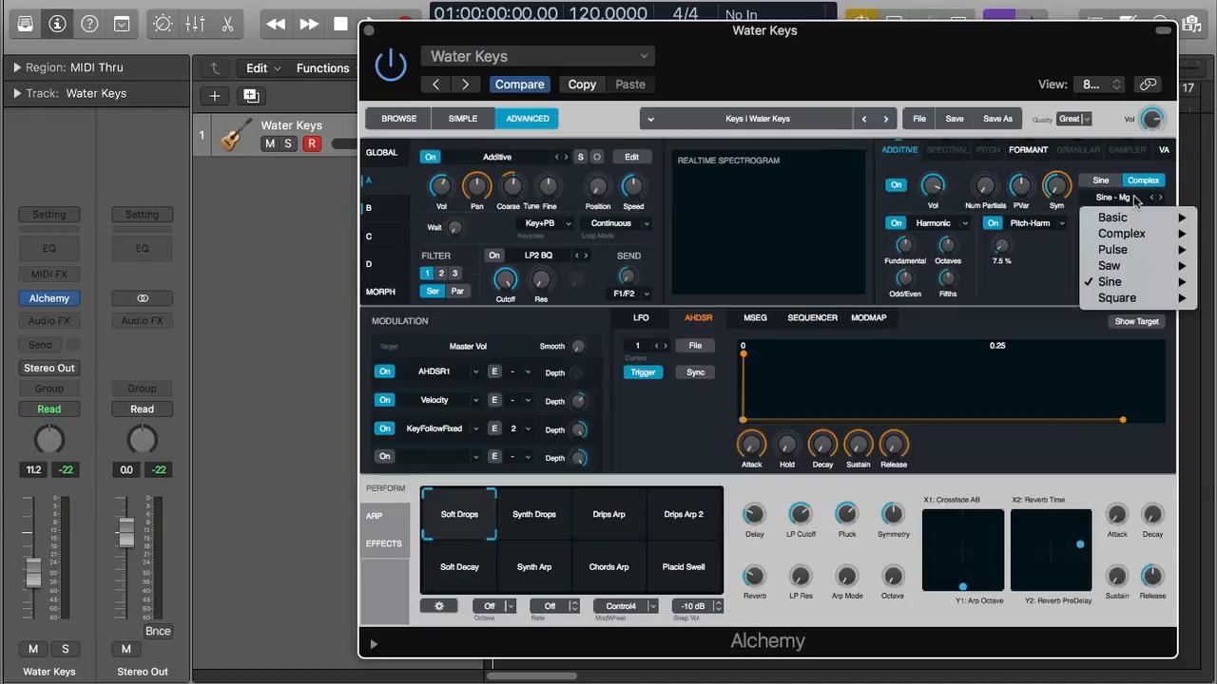
mouse_move(1133, 283)
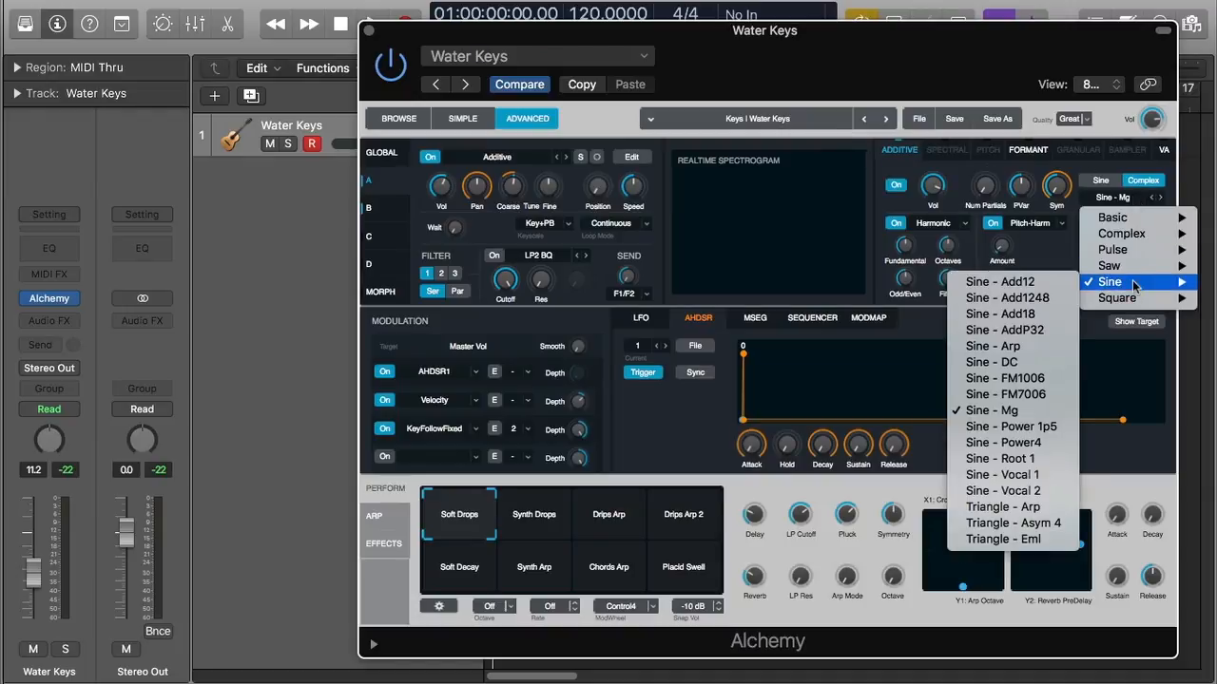
click(895, 318)
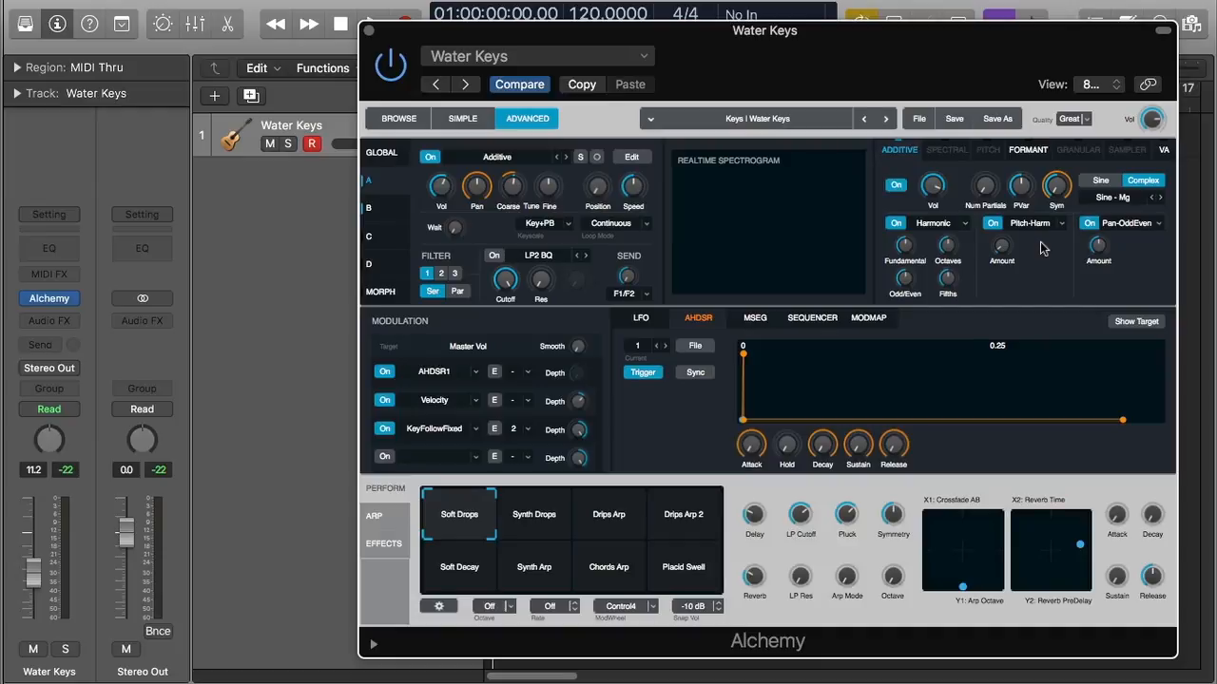
click(1131, 198)
mouse_move(1121, 289)
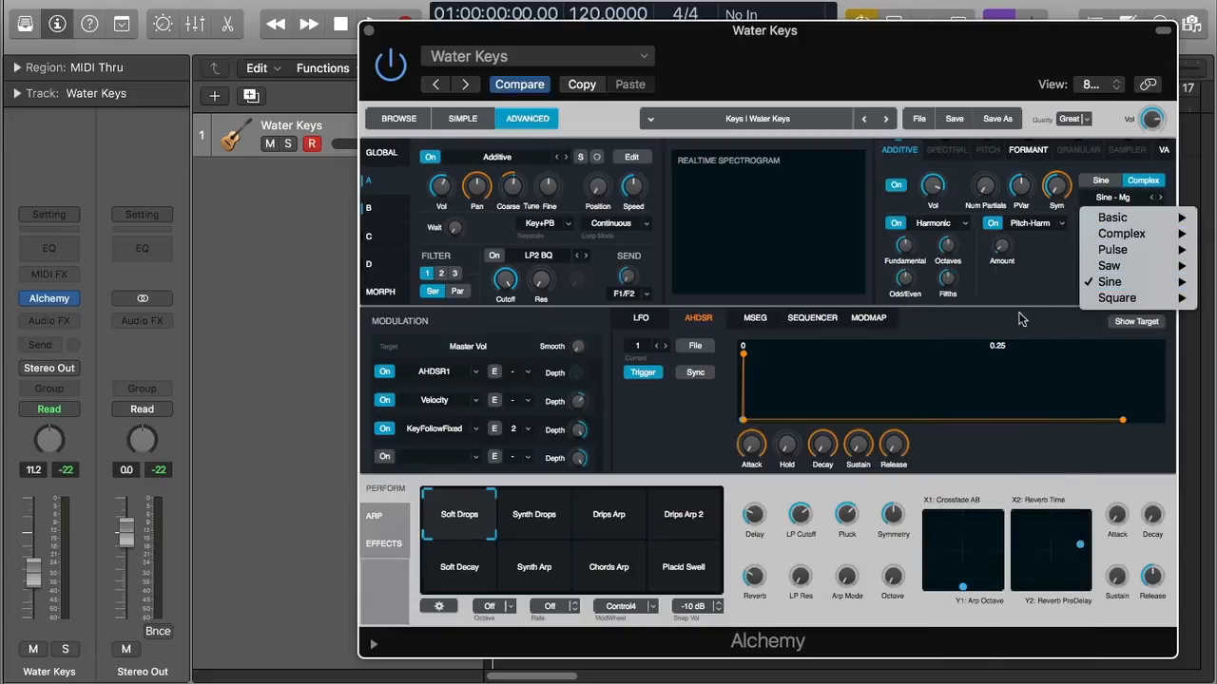
click(1022, 319)
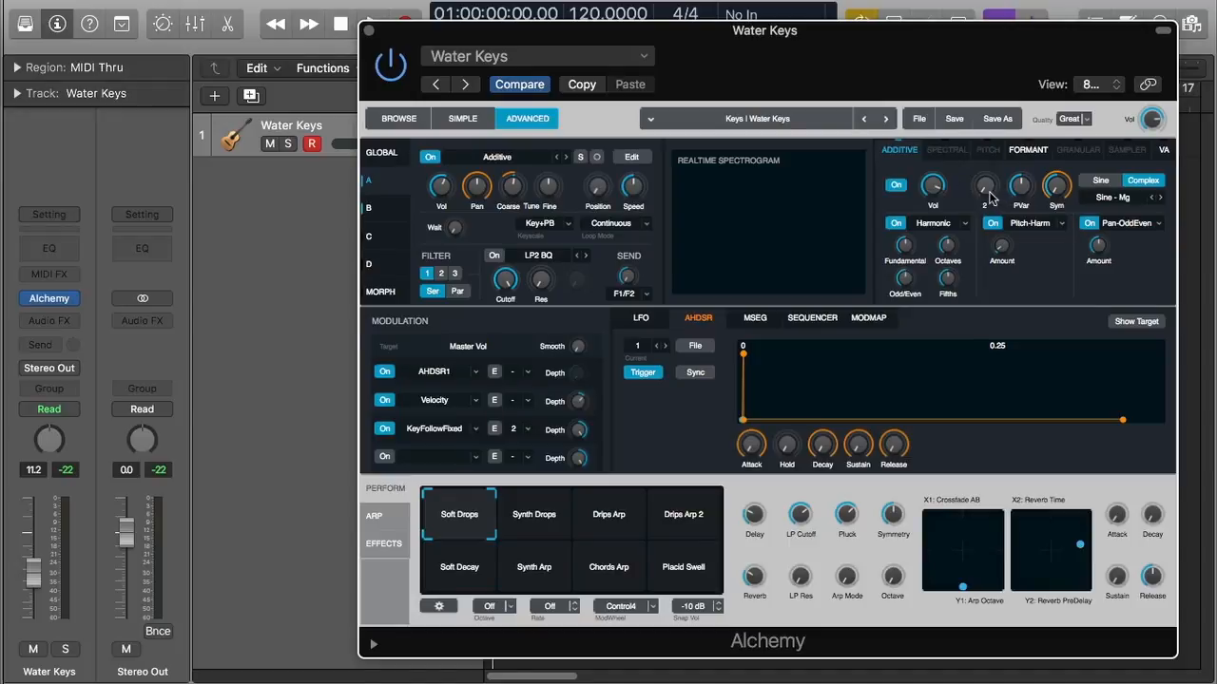
Increase the Additive Num Partials knob from 2 to 600
mouse_move(989, 197)
mouse_down()
mouse_move(1005, 61)
mouse_move(995, 202)
mouse_up()
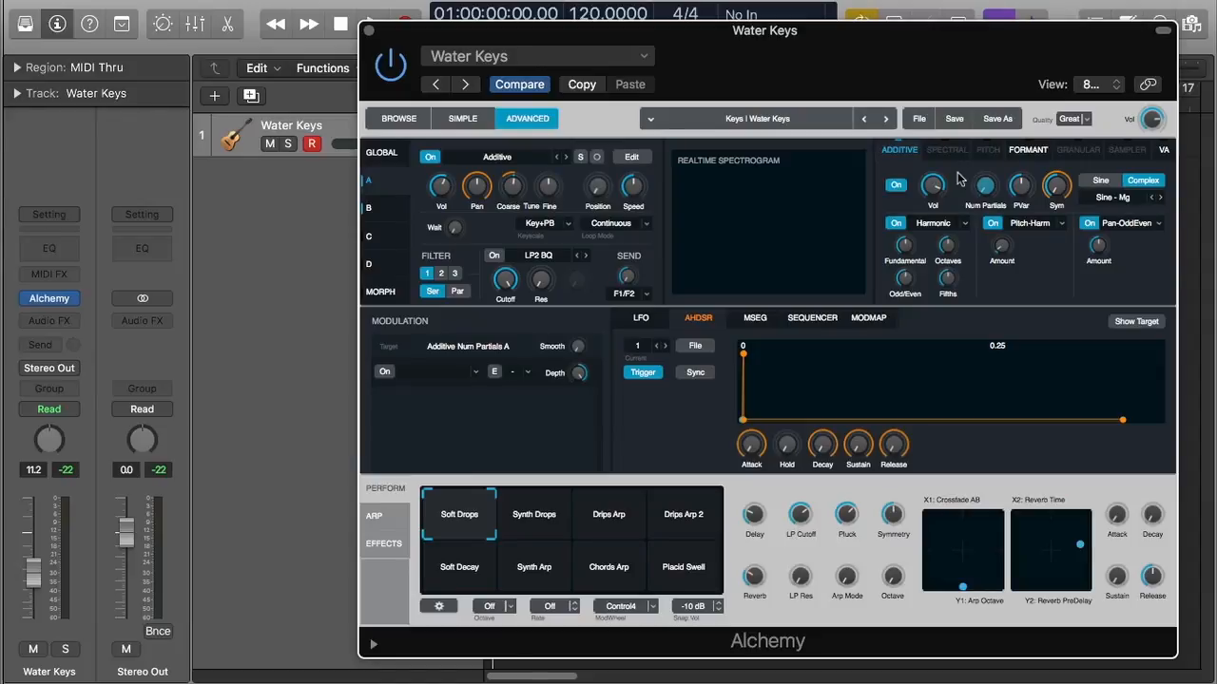
click(1124, 199)
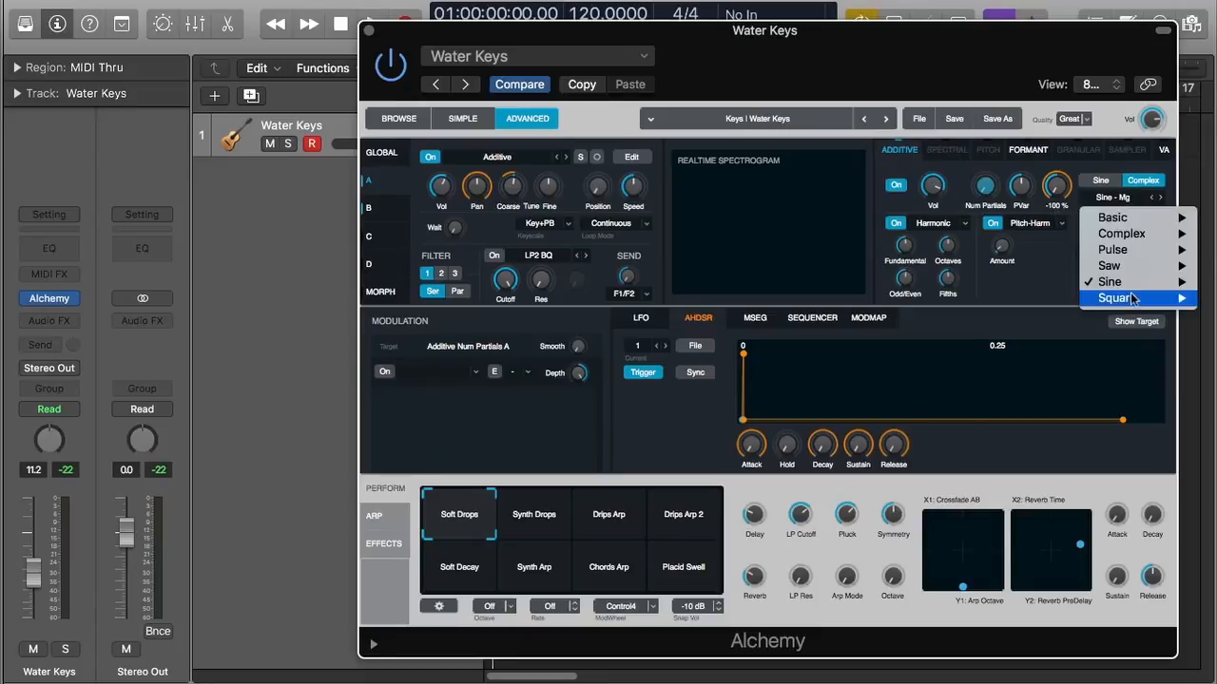
mouse_move(1133, 252)
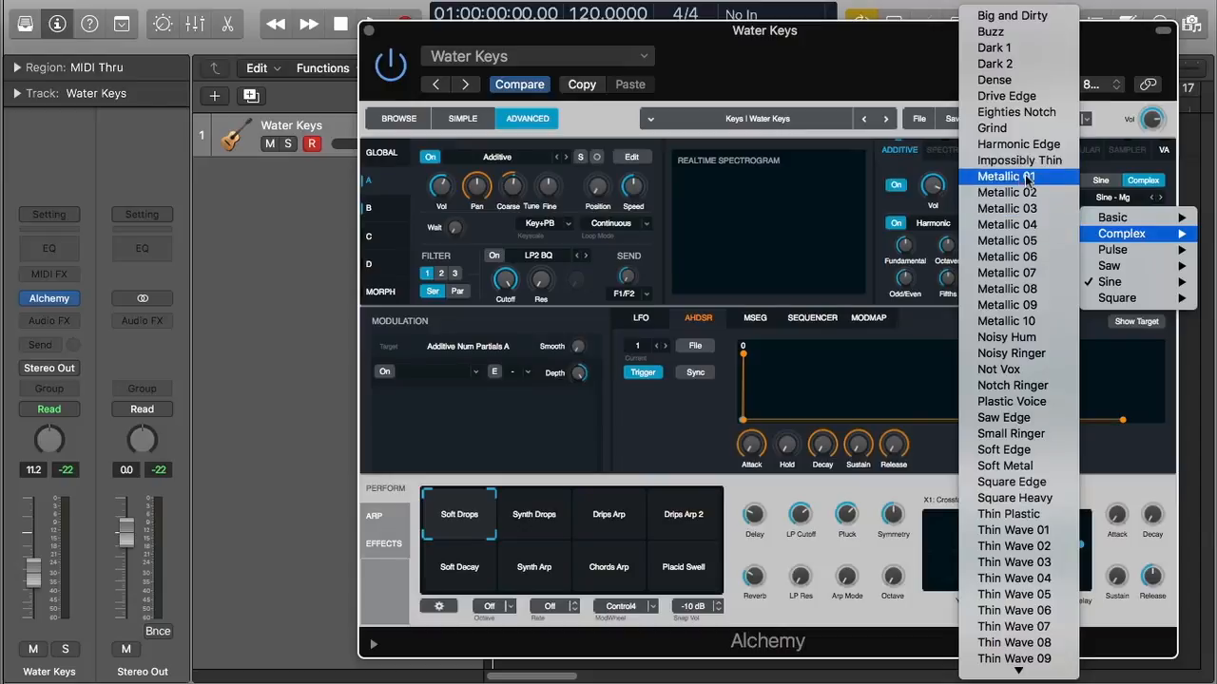
click(931, 326)
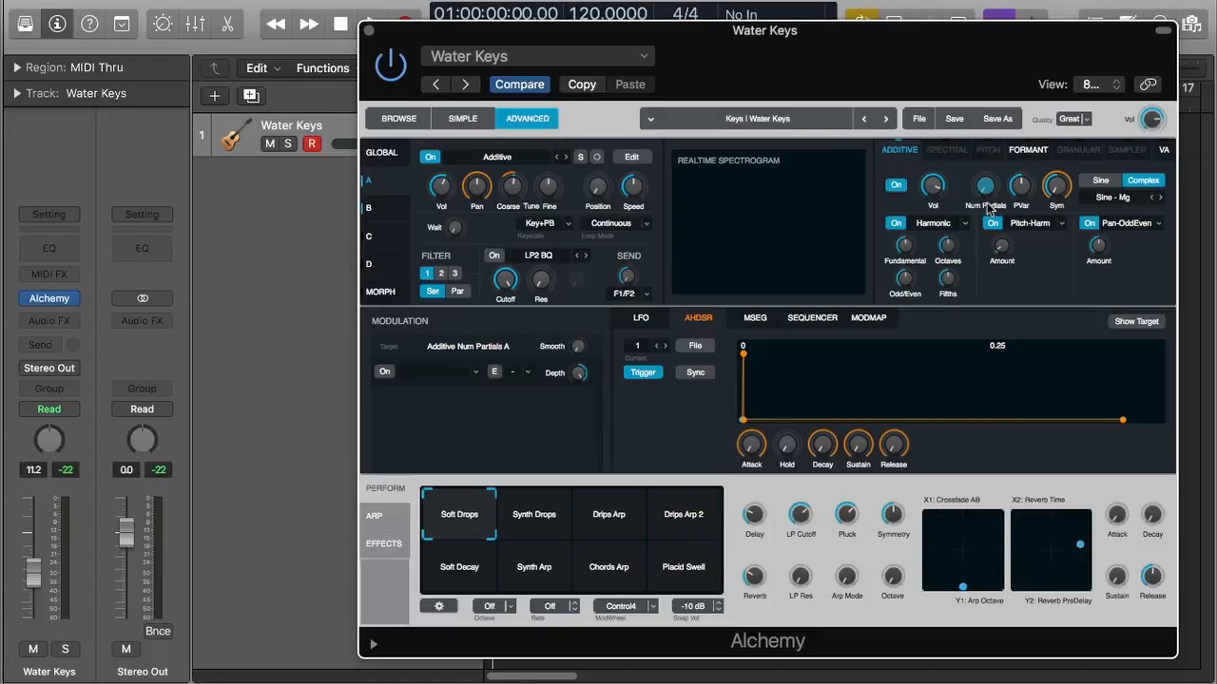
Switch off the Harmonic, Pitch-Harm and Pan-OddEven additive effects, then turn them back on
mouse_move(988, 190)
mouse_move(985, 189)
mouse_move(1024, 196)
click(897, 223)
click(992, 223)
click(1088, 223)
click(1088, 223)
click(992, 223)
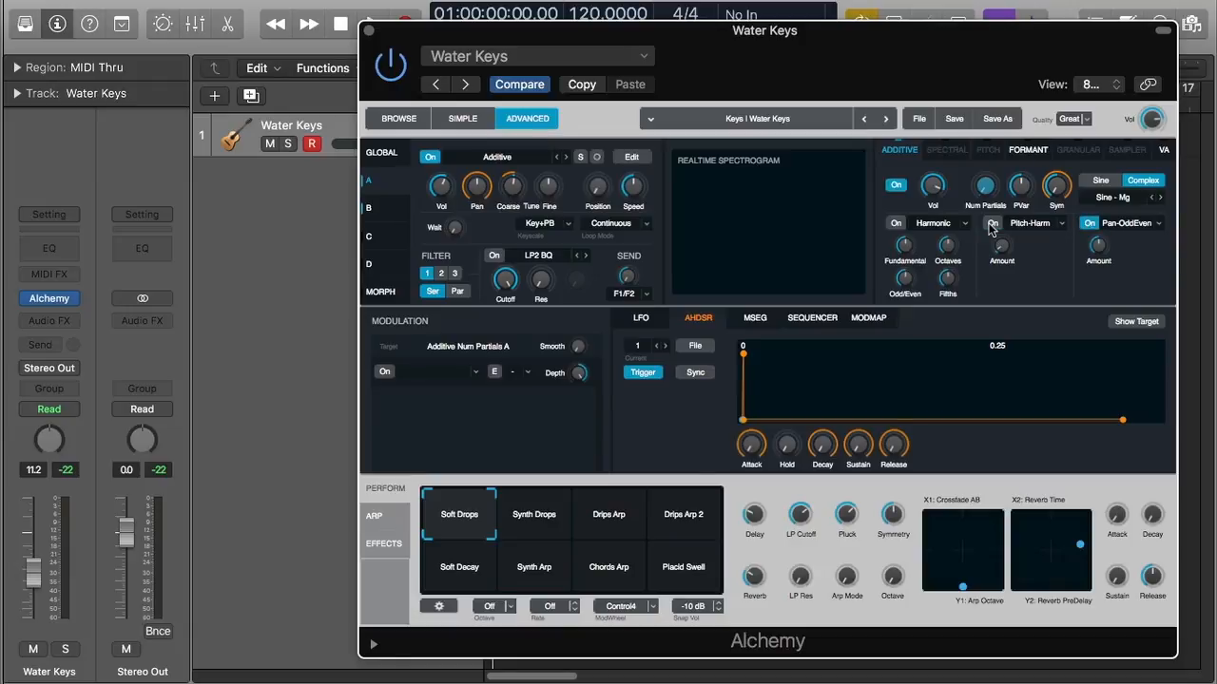
click(898, 224)
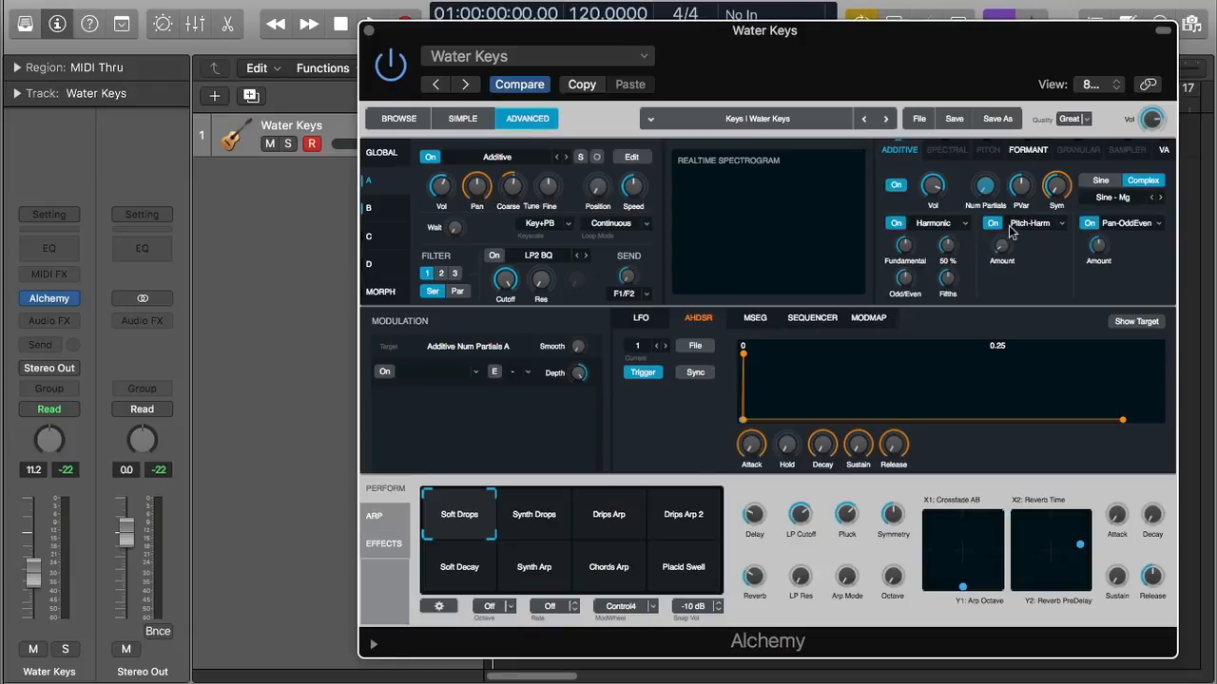
Replace the first additive effect with Pulse/Saw and raise its amount to 100%
click(936, 228)
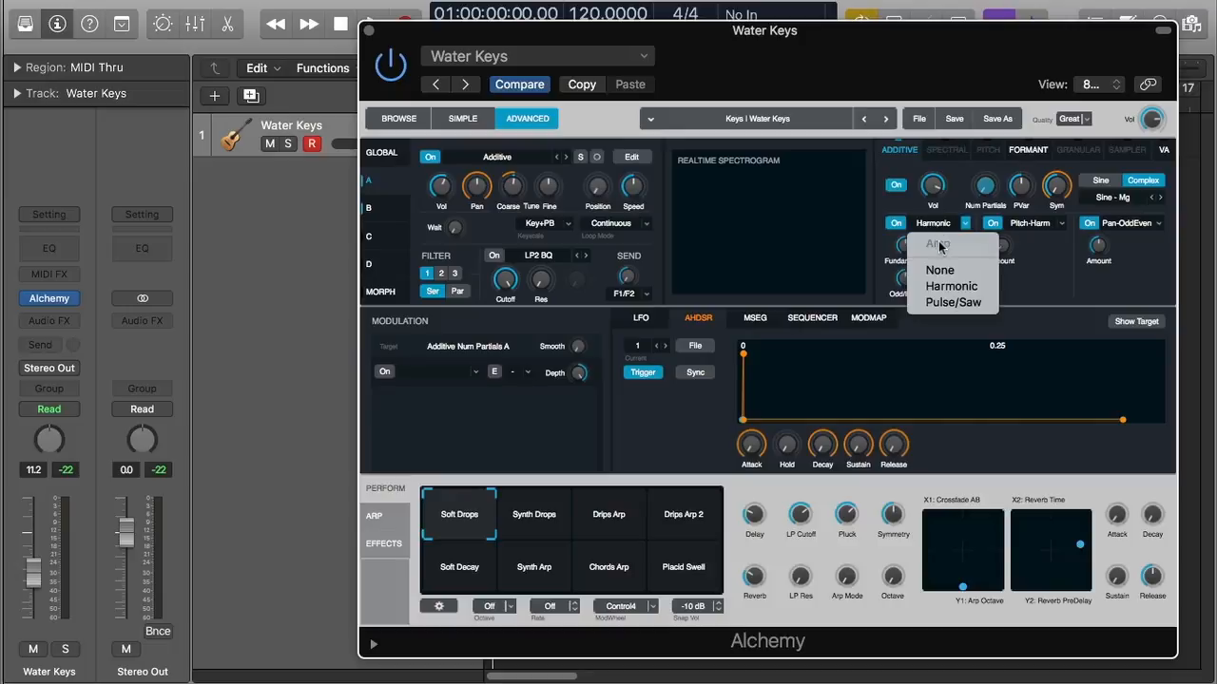
click(955, 303)
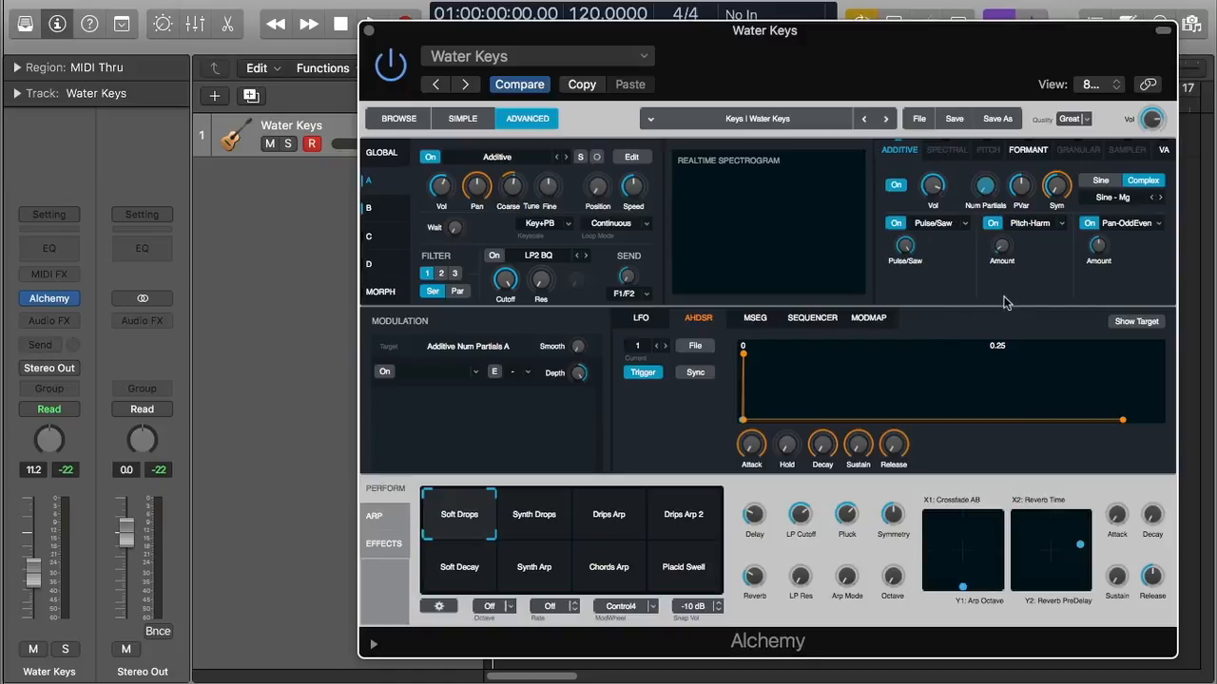
mouse_move(909, 252)
click(913, 228)
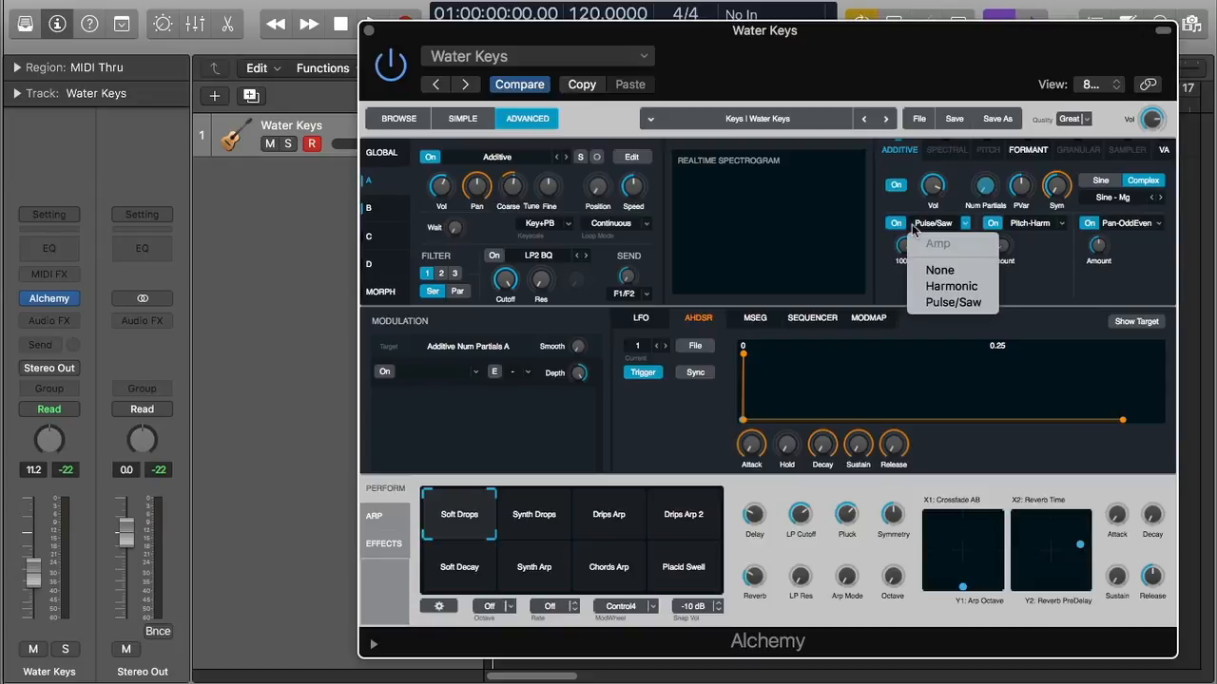
click(920, 228)
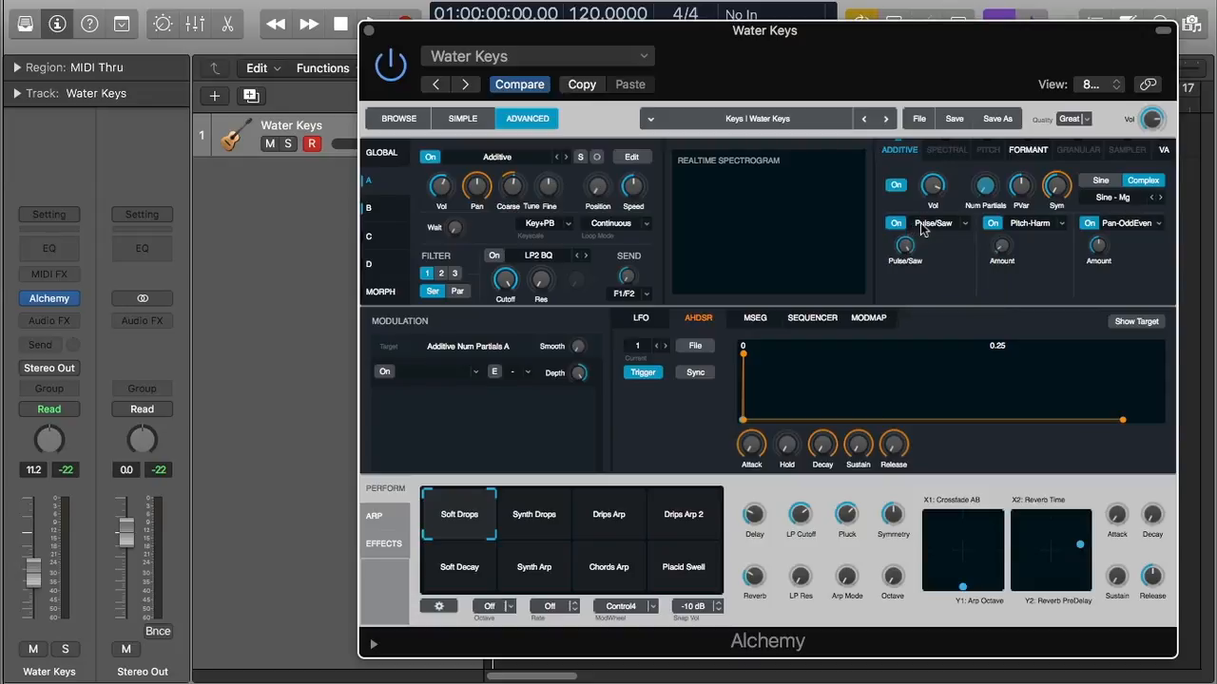
click(904, 247)
drag(902, 341, 912, 233)
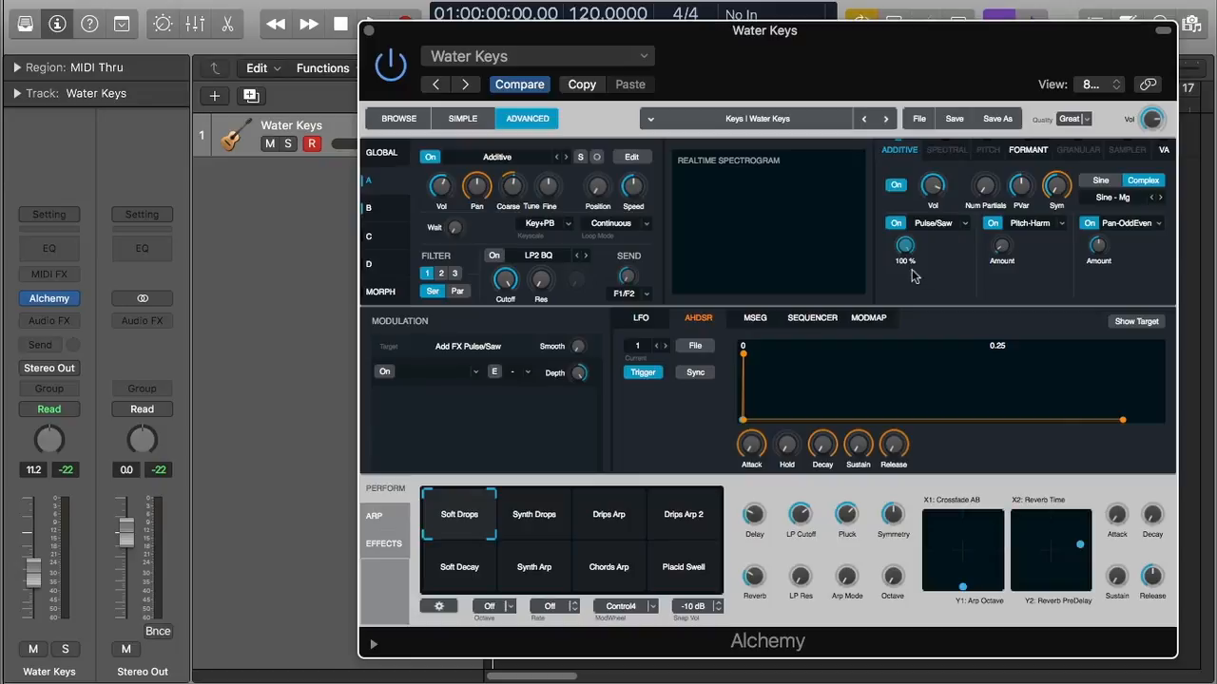
click(928, 227)
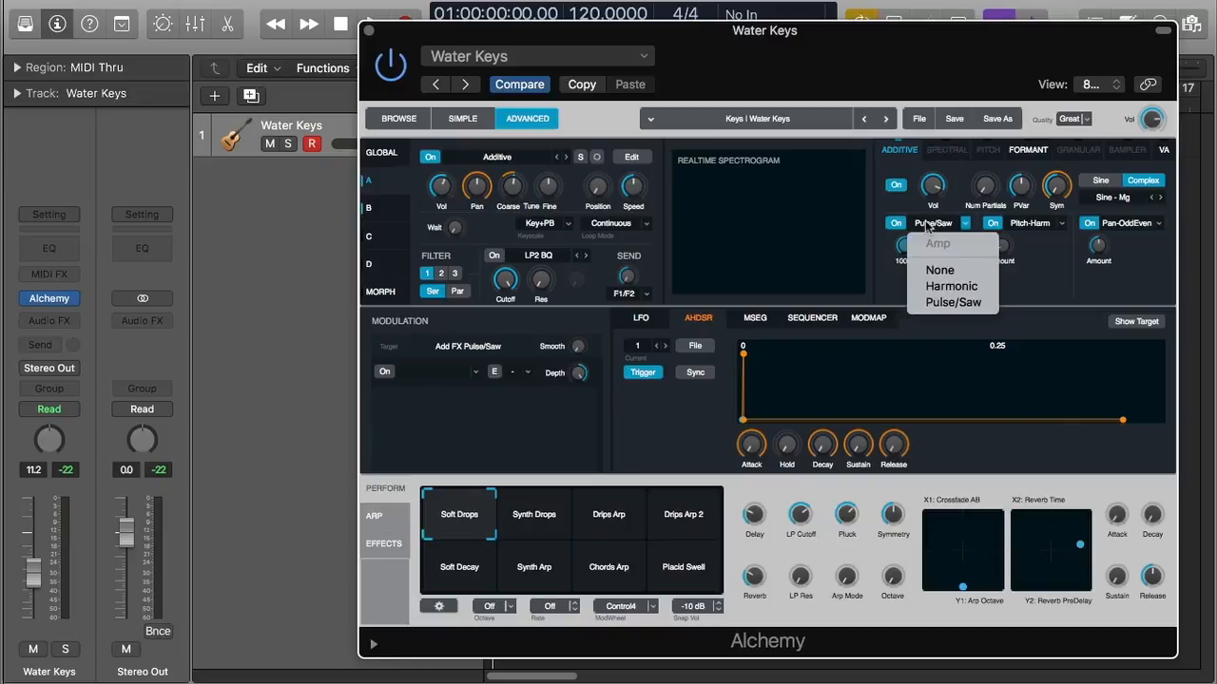
Choose Harmonic instead of Pulse/Saw as the first additive effect
click(942, 286)
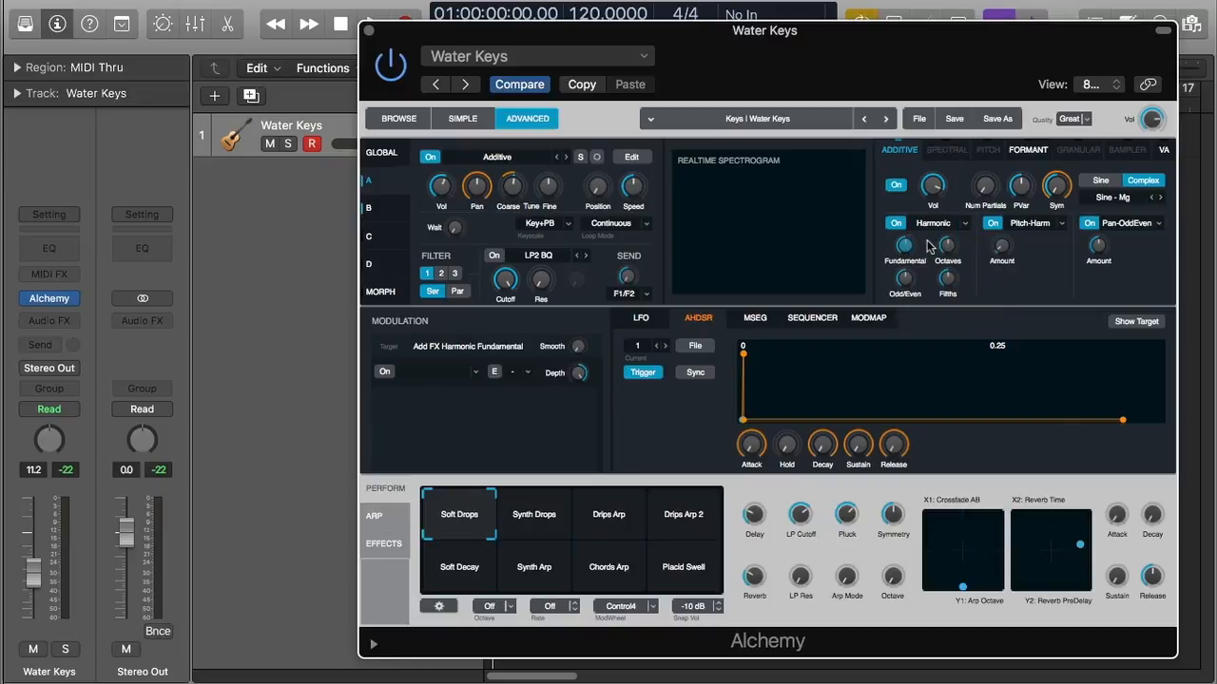
Set the Harmonic Odd/Even amount to 63.2% and open the Pitch-Harm effect choices
mouse_move(902, 250)
drag(911, 287, 918, 276)
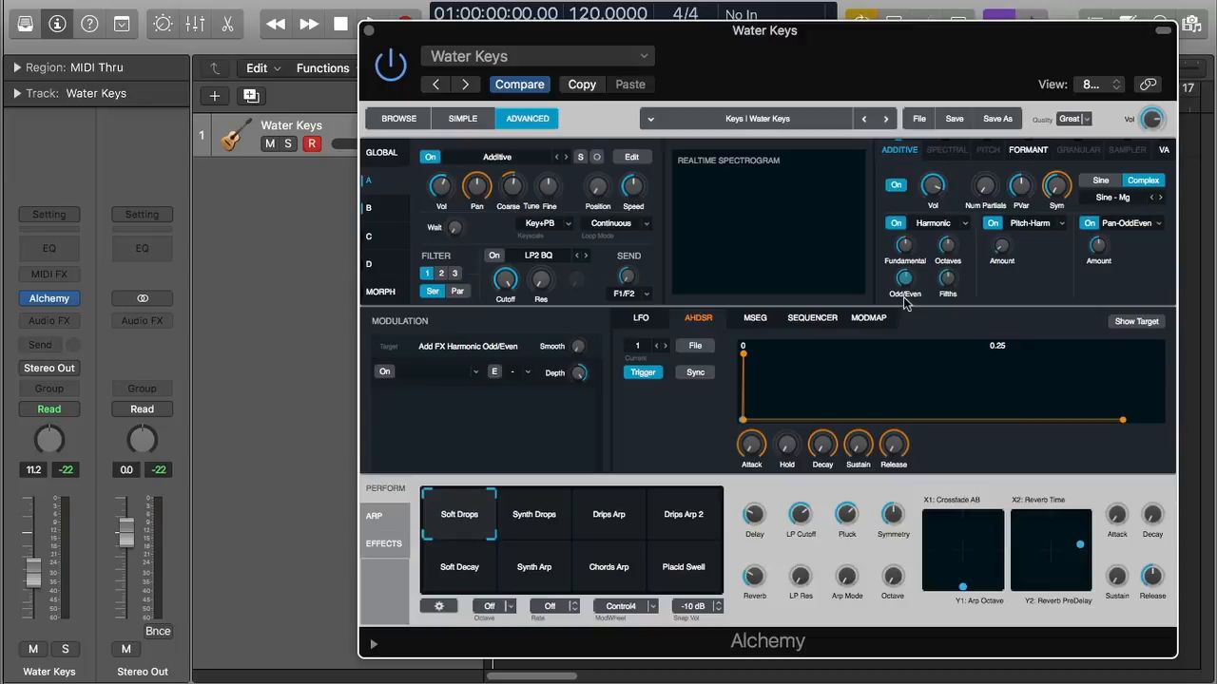
mouse_move(953, 287)
click(1033, 225)
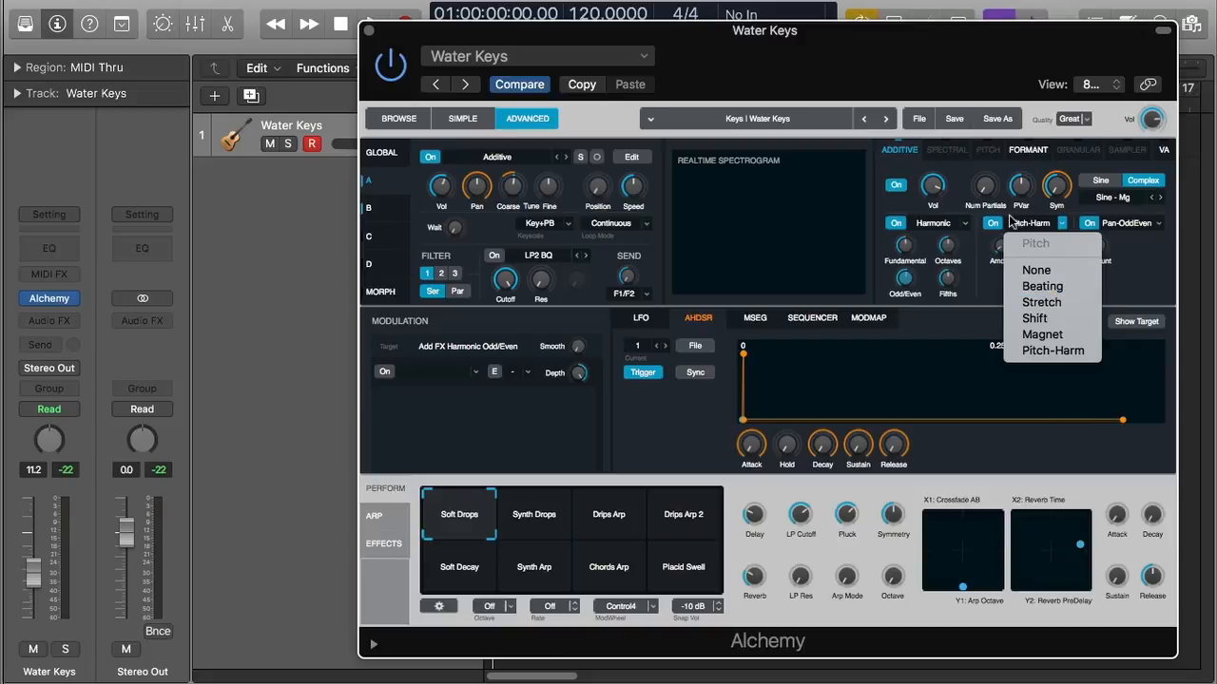
Choose Beating instead of Pitch-Harm as the second additive effect
click(1074, 292)
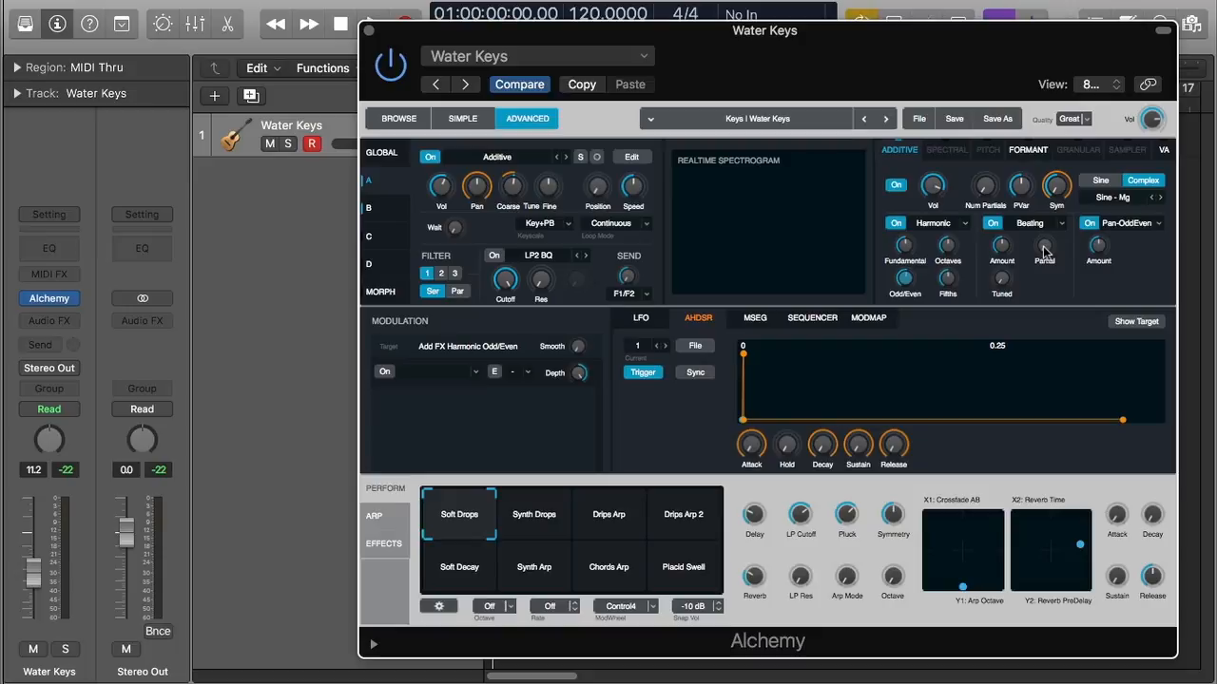
Switch Beating's Tuned option off and set its Amount to 60.3%
click(1048, 249)
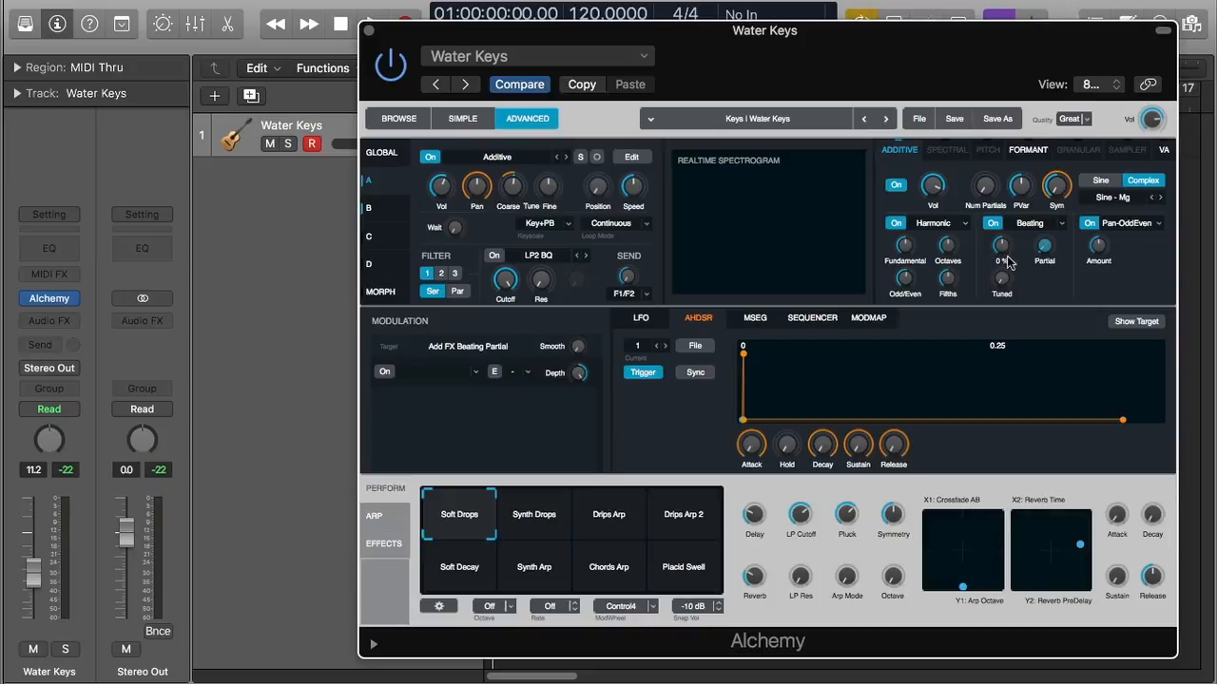
click(1002, 281)
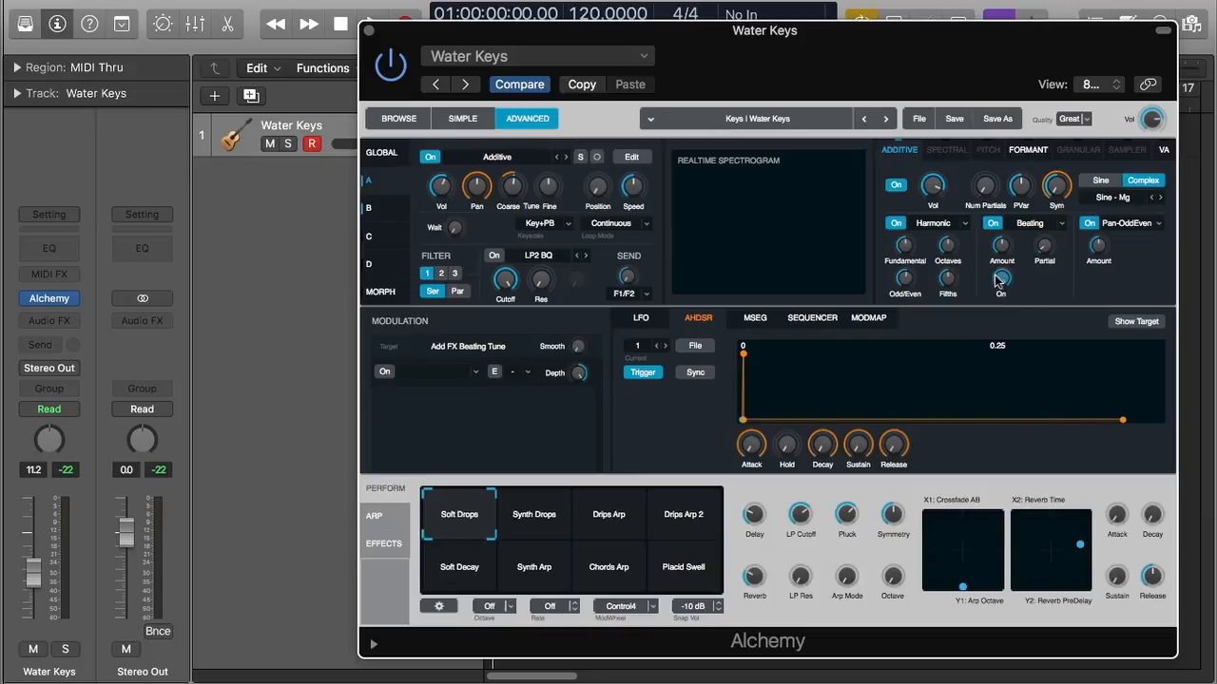
click(1001, 278)
click(1003, 247)
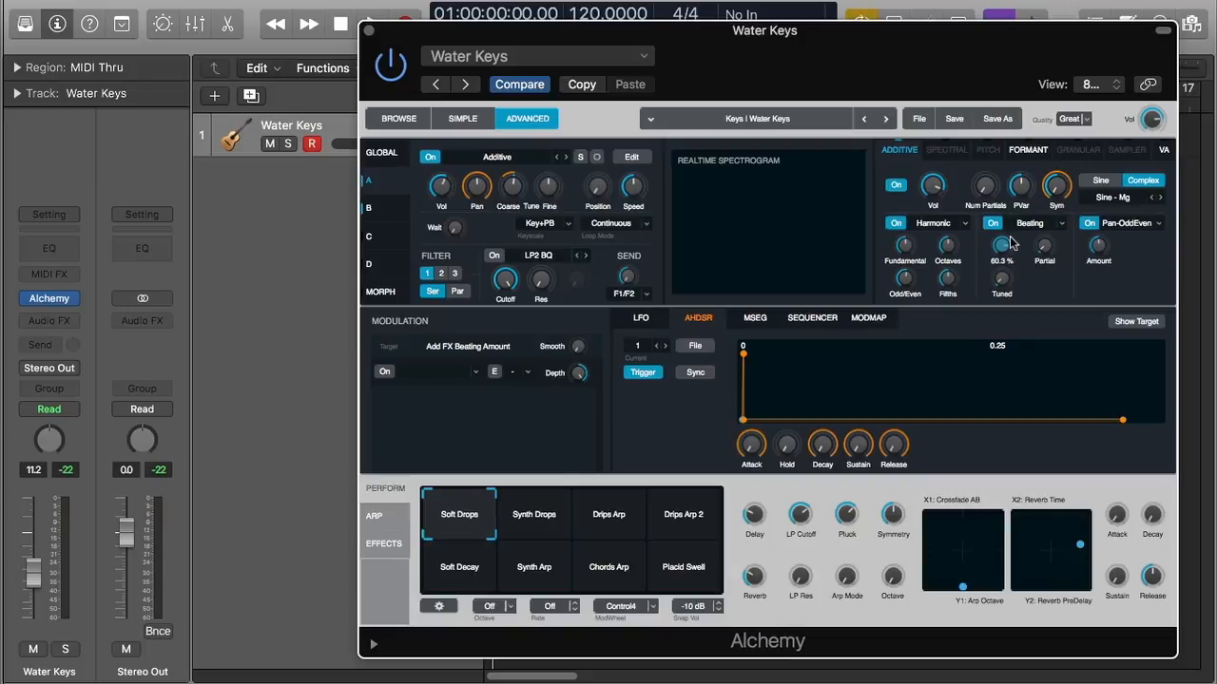
click(1000, 283)
Try Pitch-Harm as the additive pitch effect, then settle on Stretch
click(1005, 249)
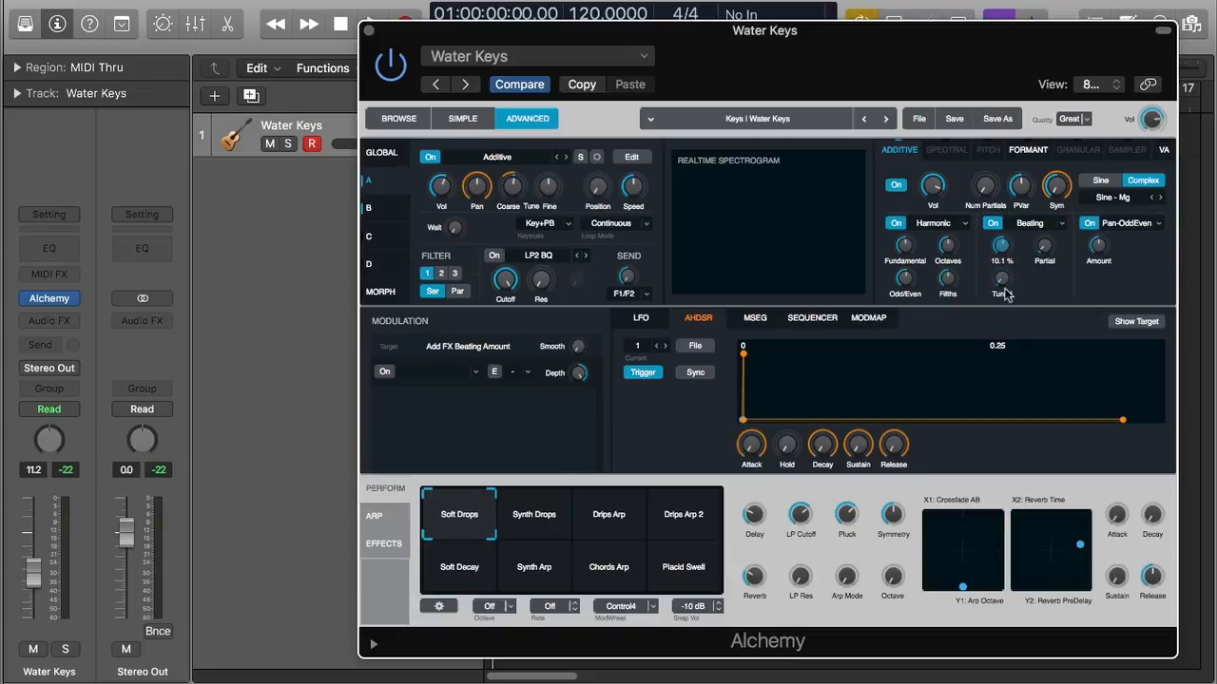
click(1031, 223)
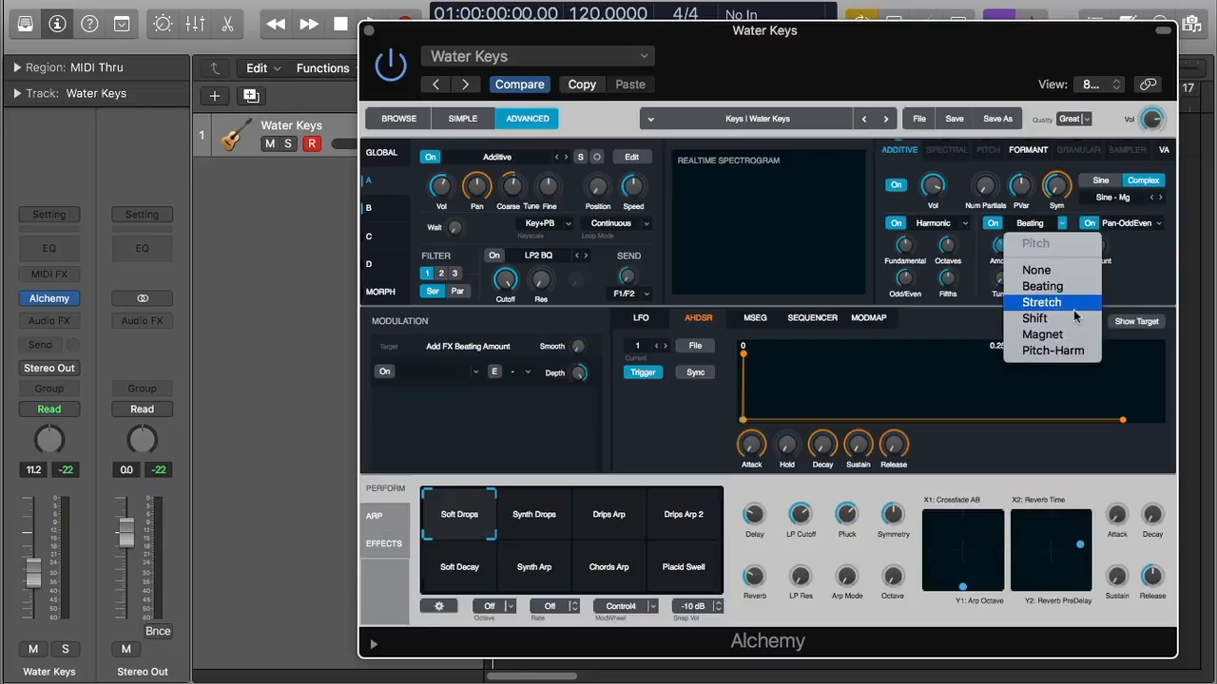
click(1074, 351)
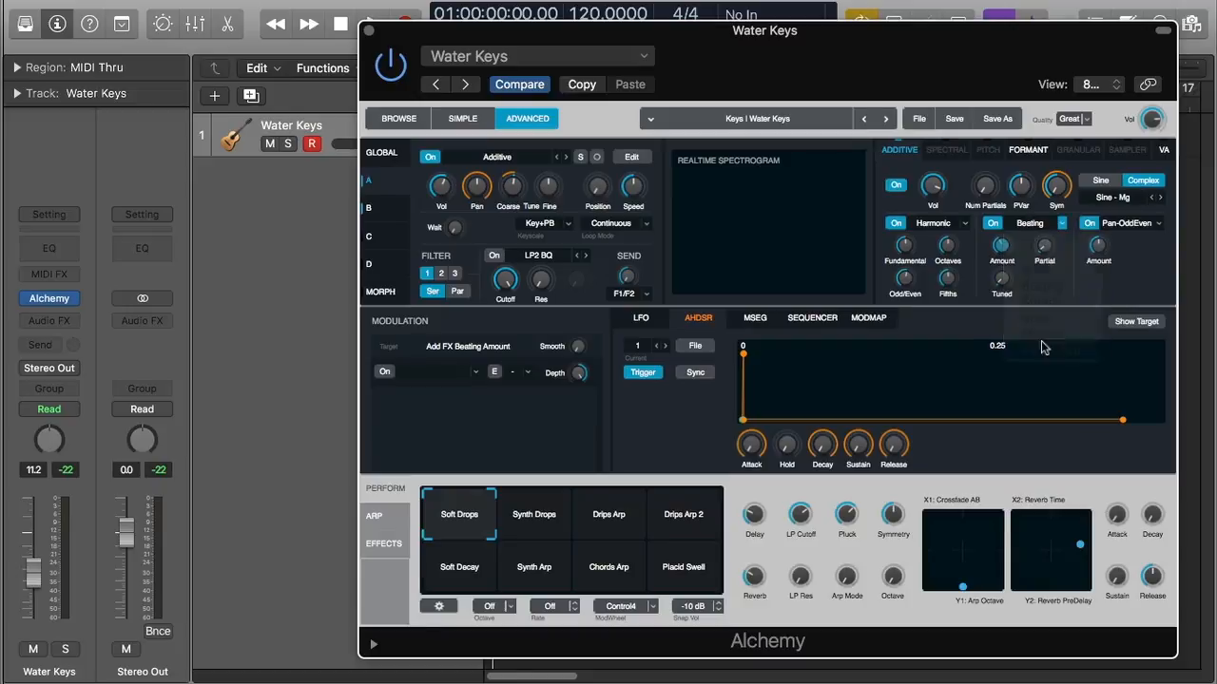
click(1028, 224)
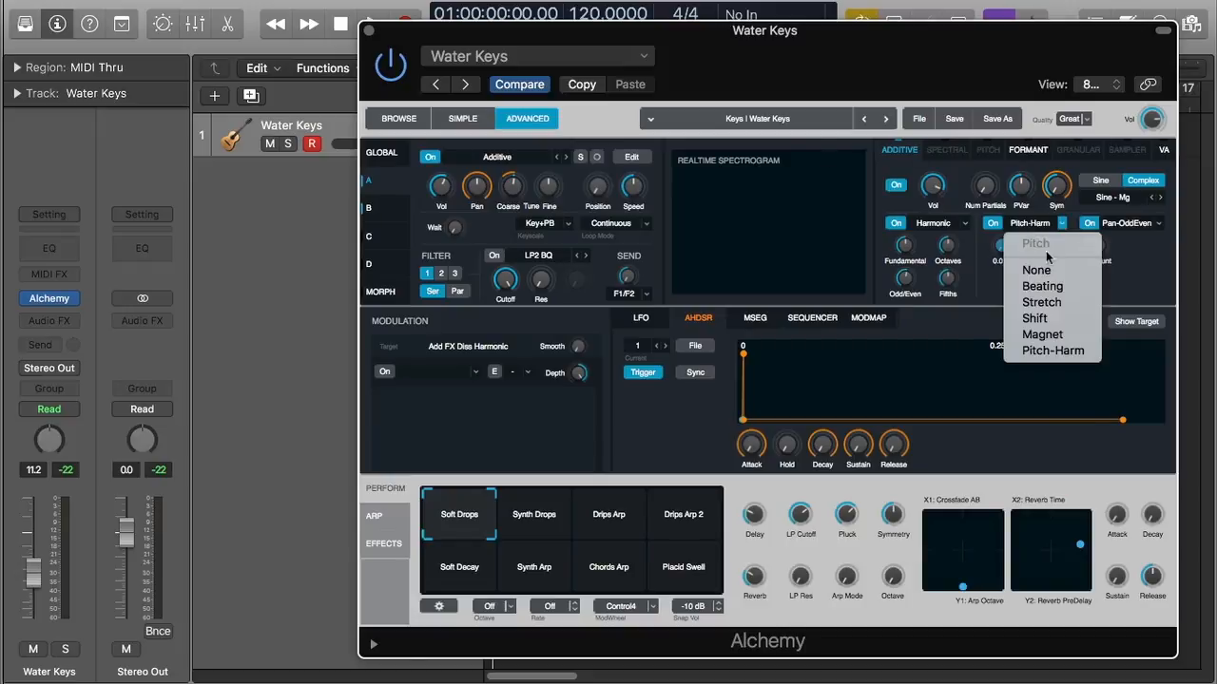
click(1064, 305)
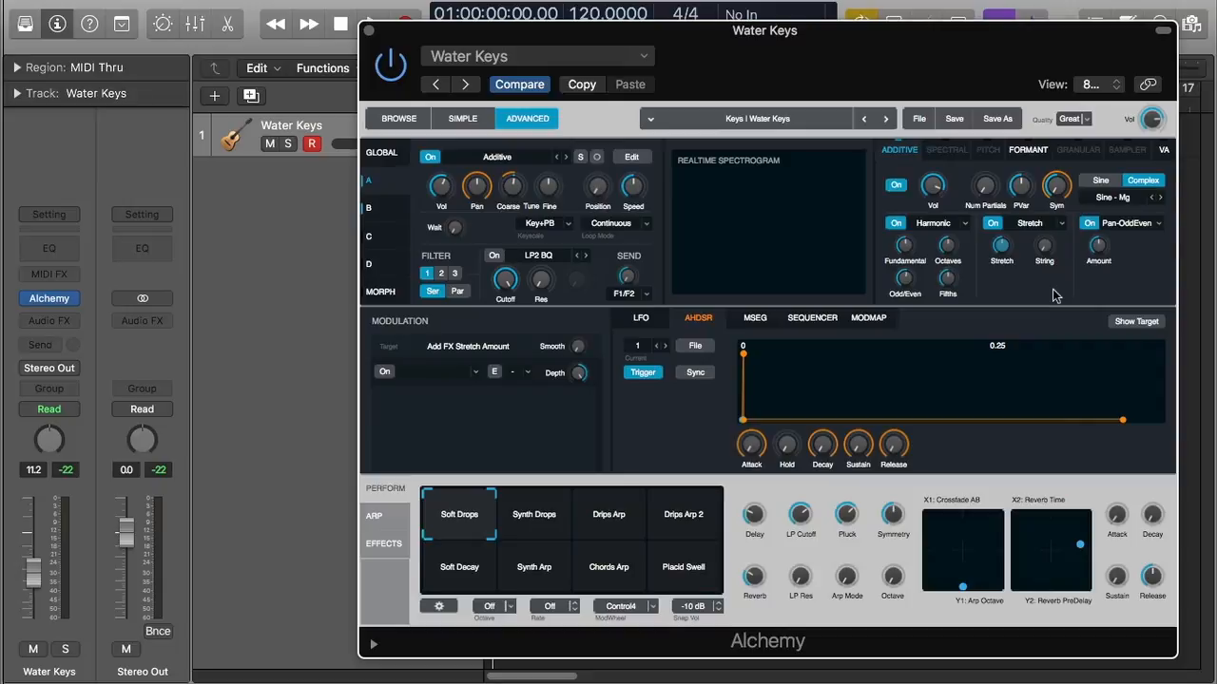
mouse_move(1001, 252)
mouse_move(1048, 249)
Replace the Stretch pitch effect with Shift
click(1041, 222)
click(1036, 319)
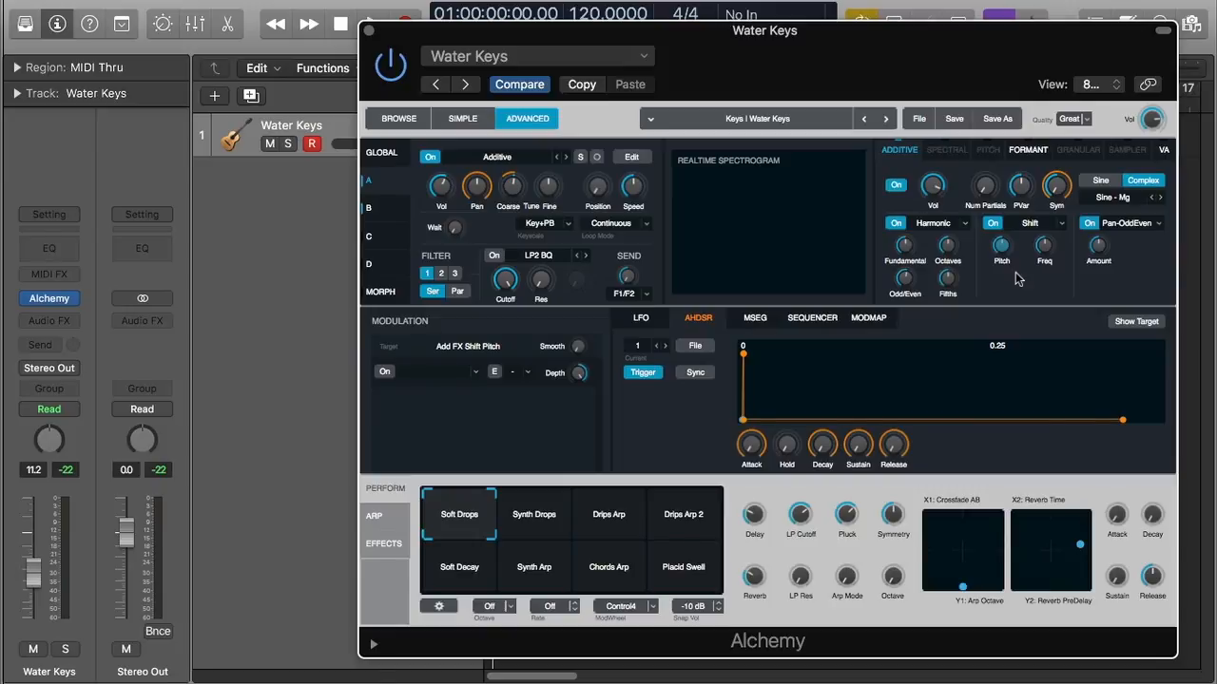
Use Magnet as the pitch effect with its Pitch raised to 72 semitones, then open the Pan effect menu
click(1031, 224)
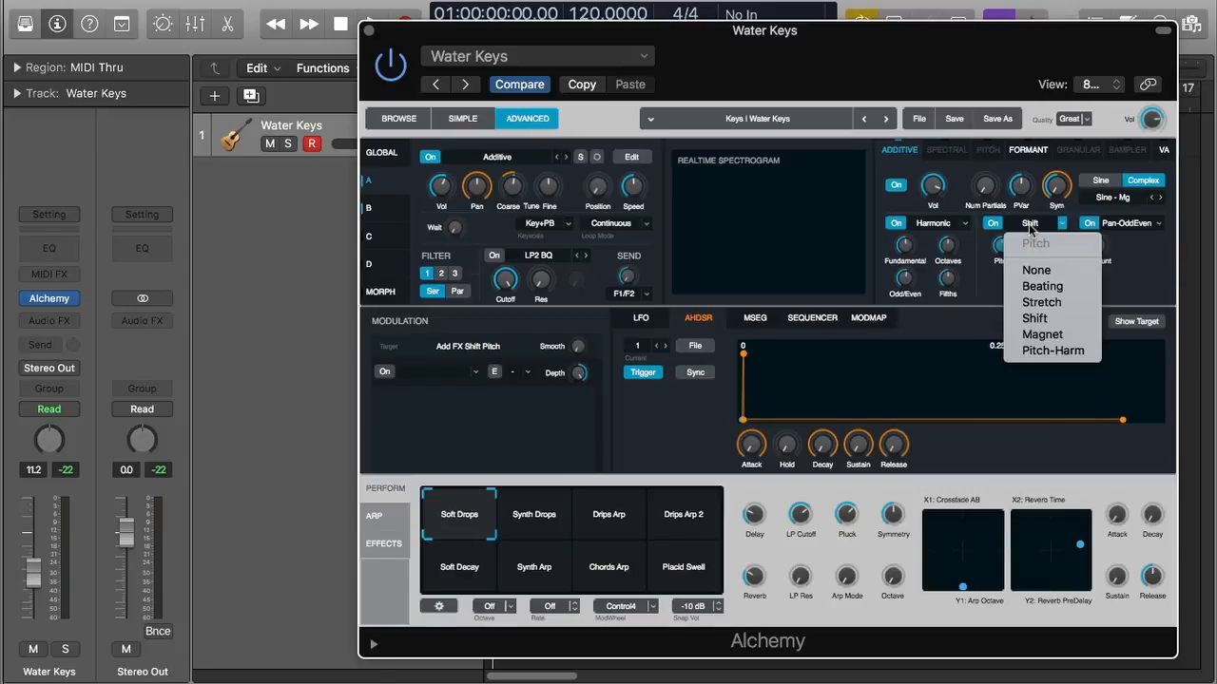
click(1051, 338)
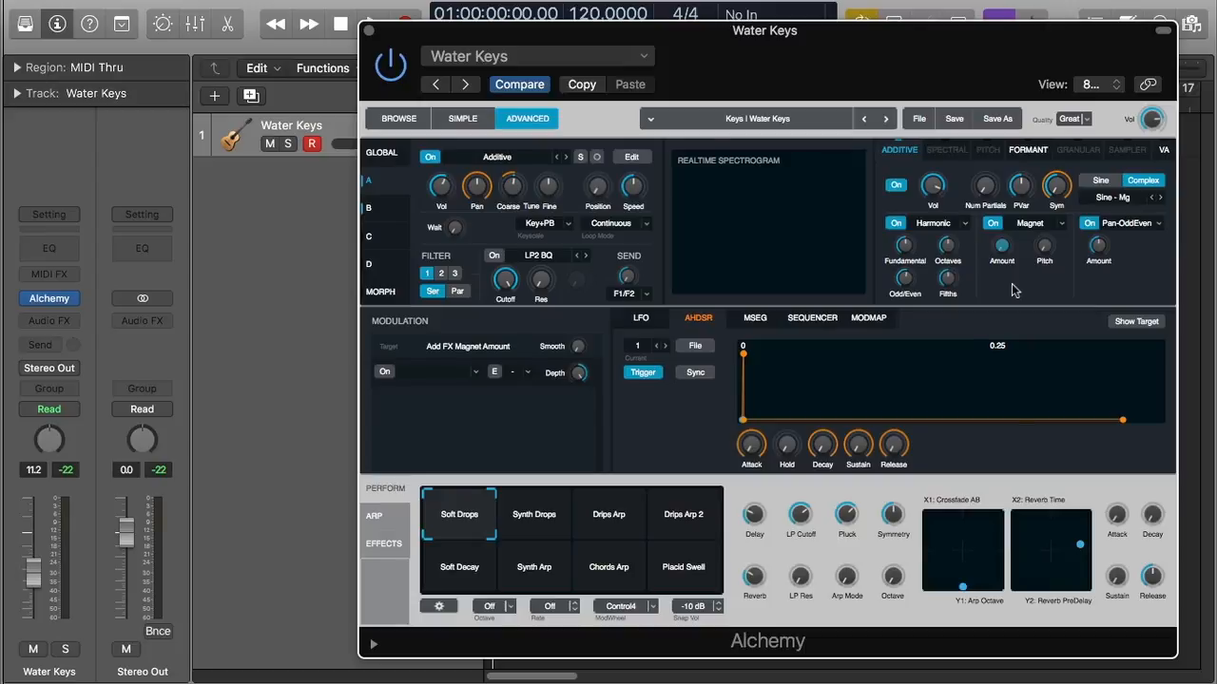
mouse_move(1050, 263)
click(1045, 257)
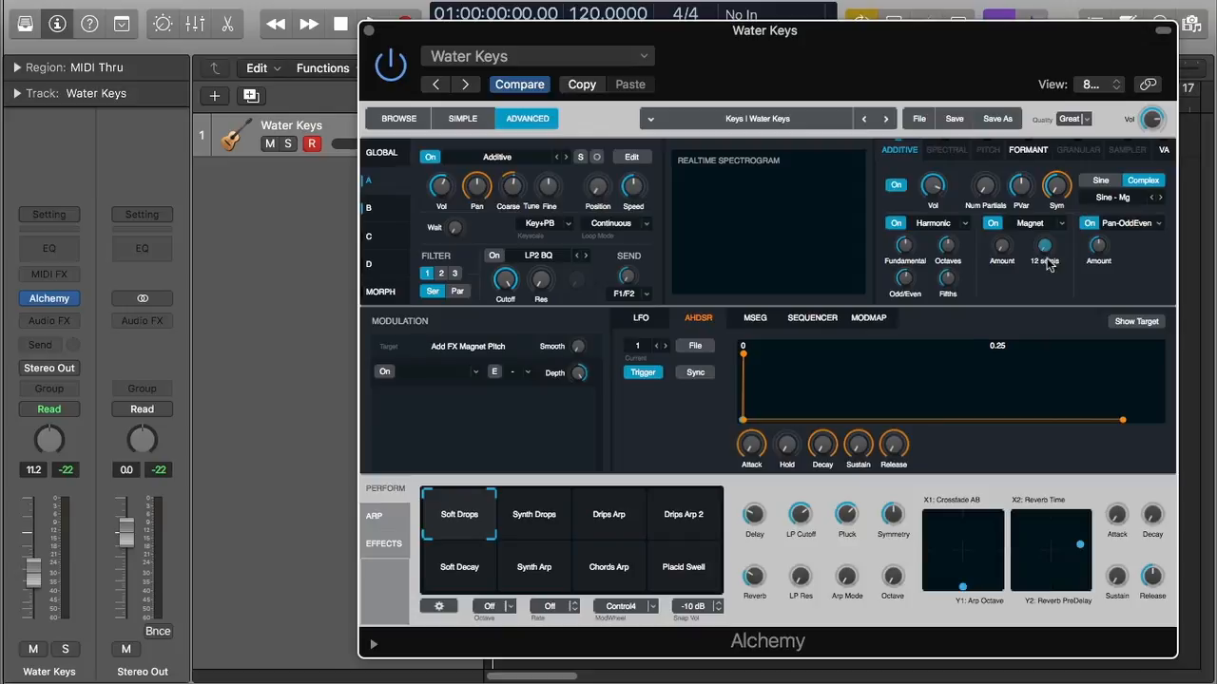
drag(1045, 248, 1070, 284)
click(1128, 223)
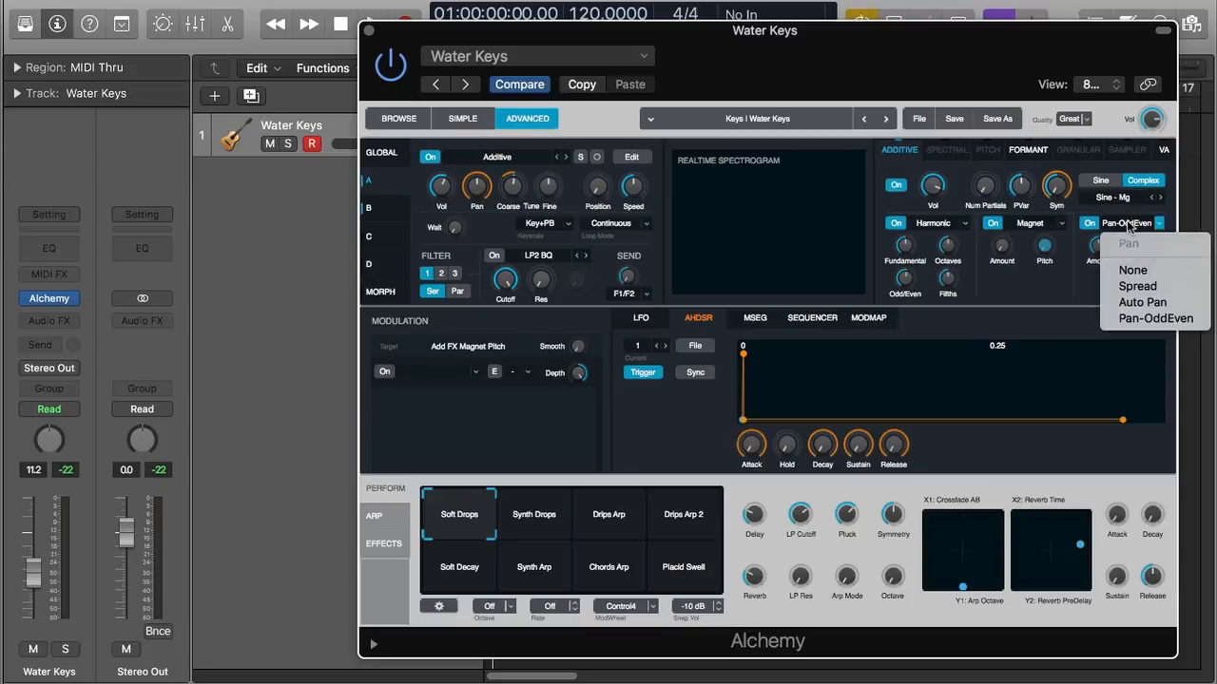
Try Spread as the additive pan effect, then switch it to Auto Pan
click(1173, 287)
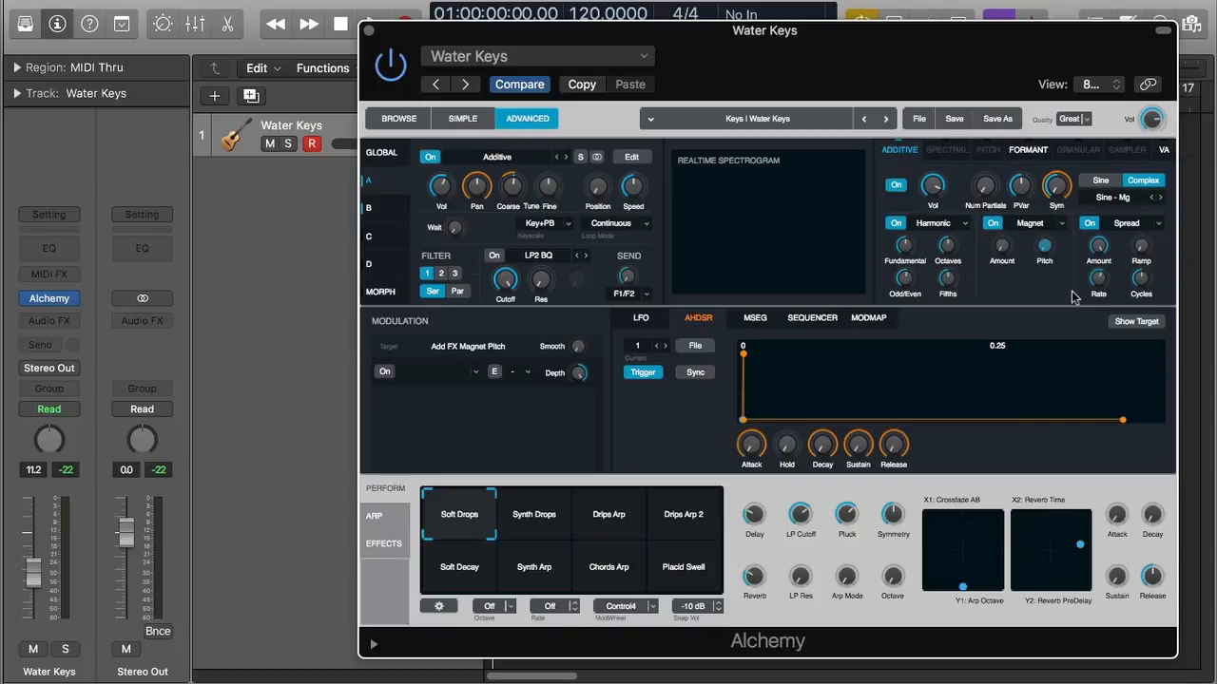
mouse_move(1098, 250)
mouse_move(1108, 285)
mouse_move(1145, 252)
click(1125, 225)
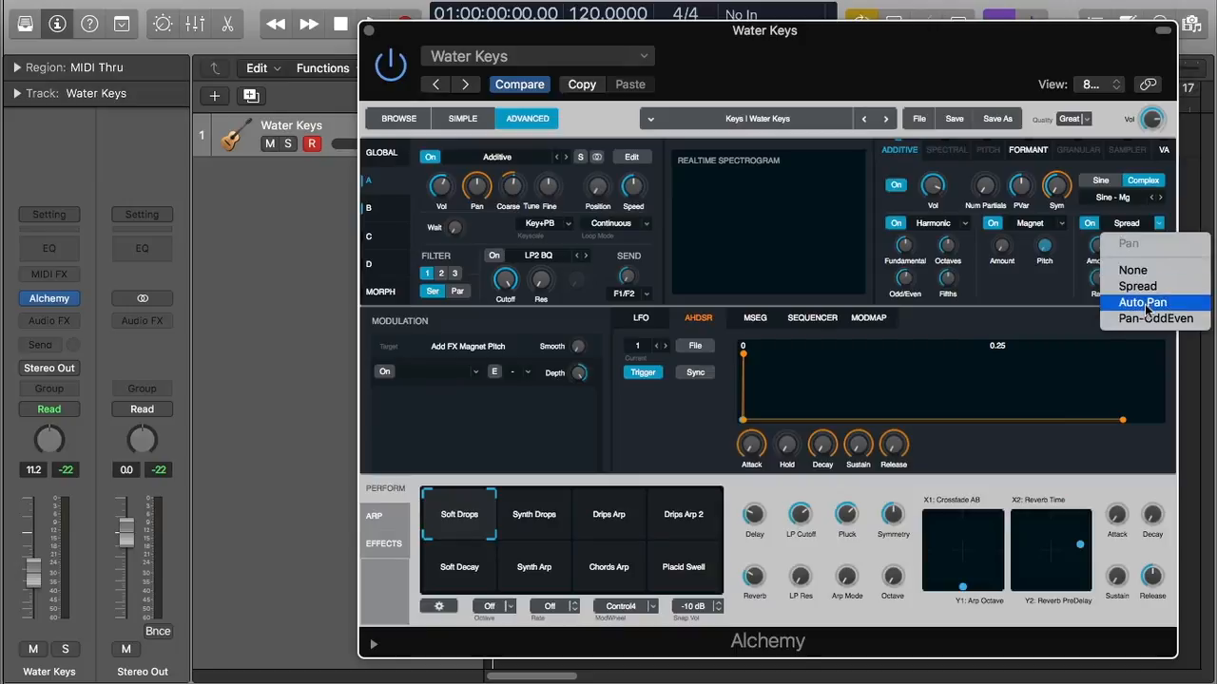
click(1141, 303)
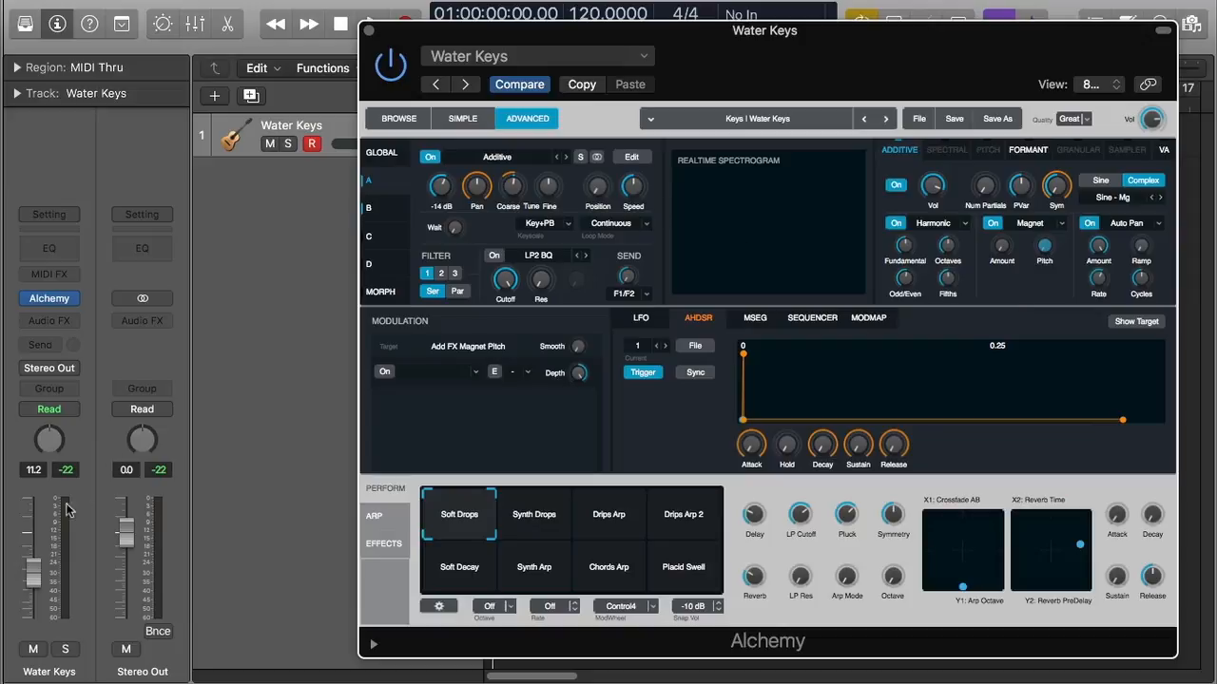
Raise the Water Keys fader to 13.0 dB and play back the Alchemy patch
drag(36, 574, 36, 567)
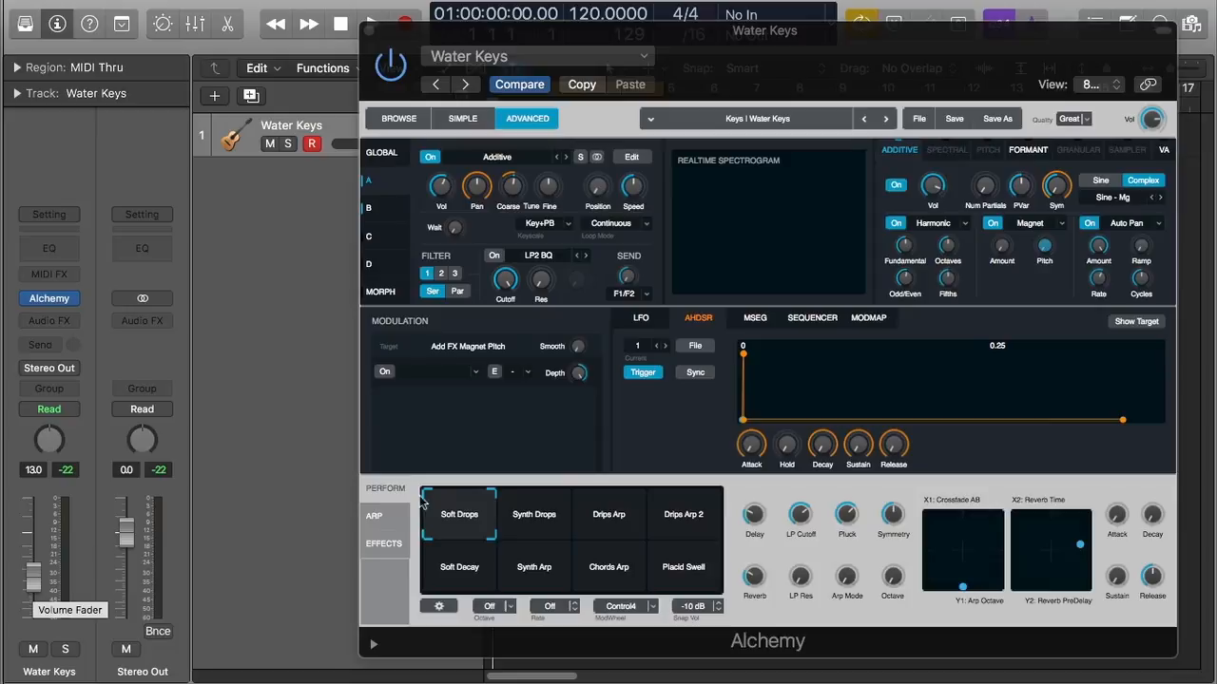
click(1016, 286)
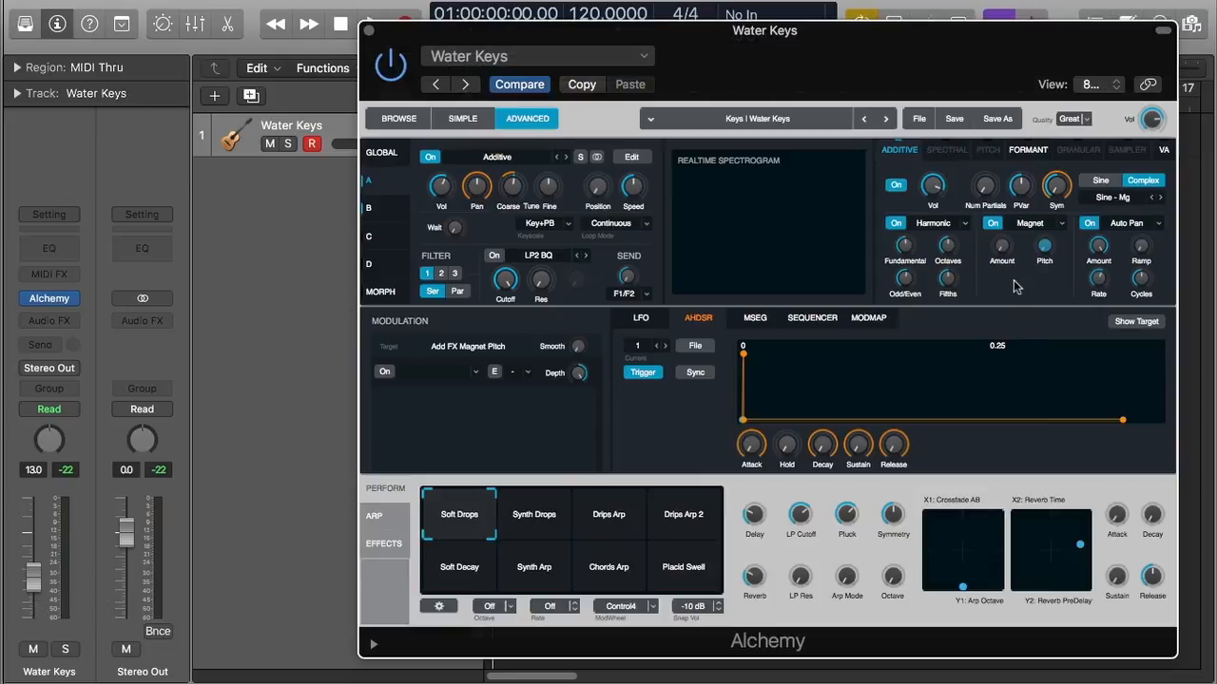
key(space)
mouse_move(939, 187)
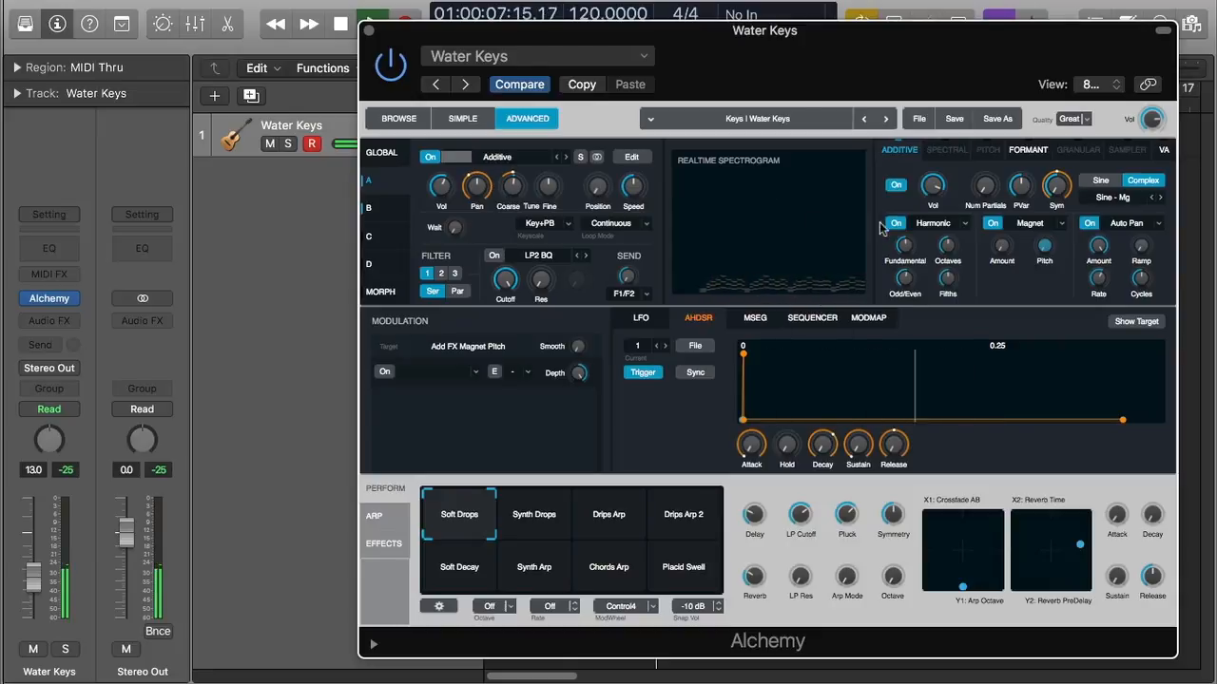
mouse_move(1046, 200)
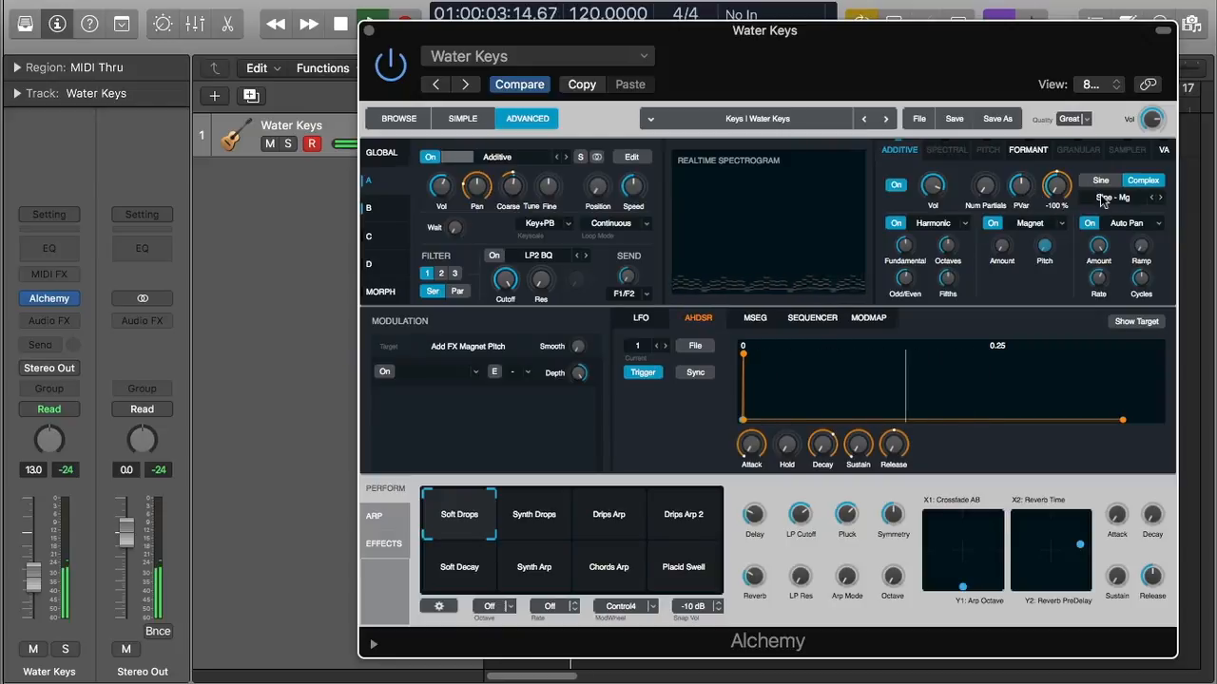
Increase source A's Num Partials and lower its volume slightly
mouse_move(991, 204)
mouse_move(991, 202)
mouse_down()
mouse_move(988, 172)
mouse_move(989, 190)
mouse_up()
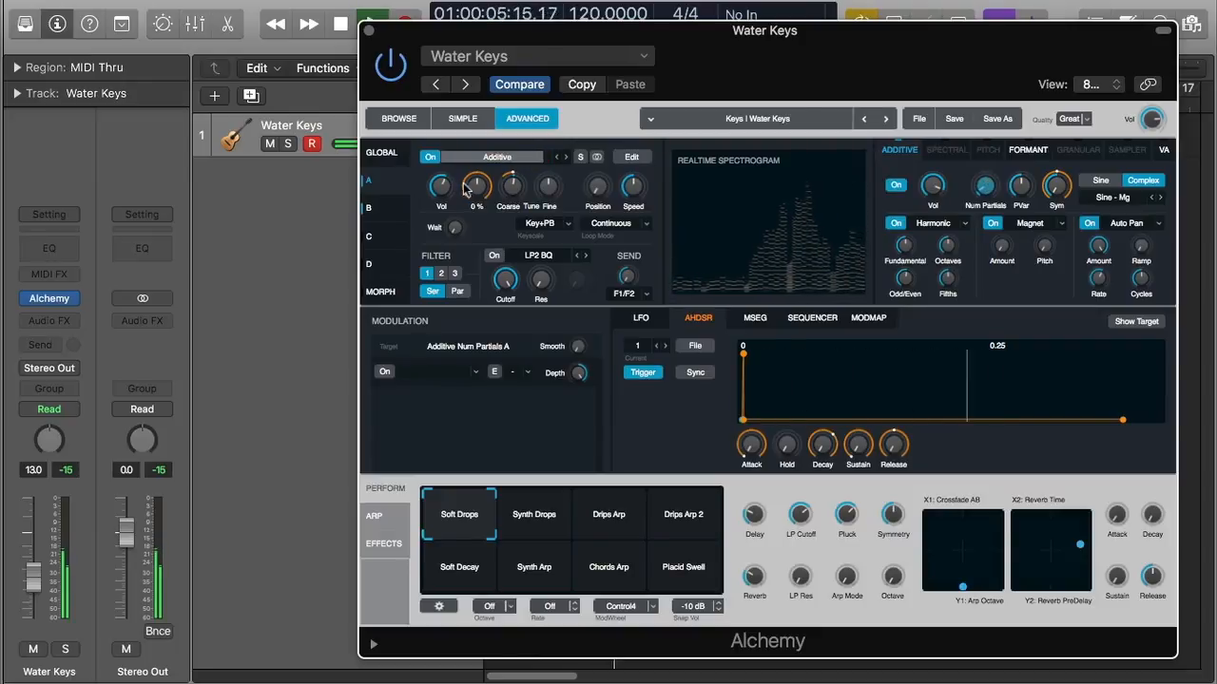
drag(440, 187, 438, 195)
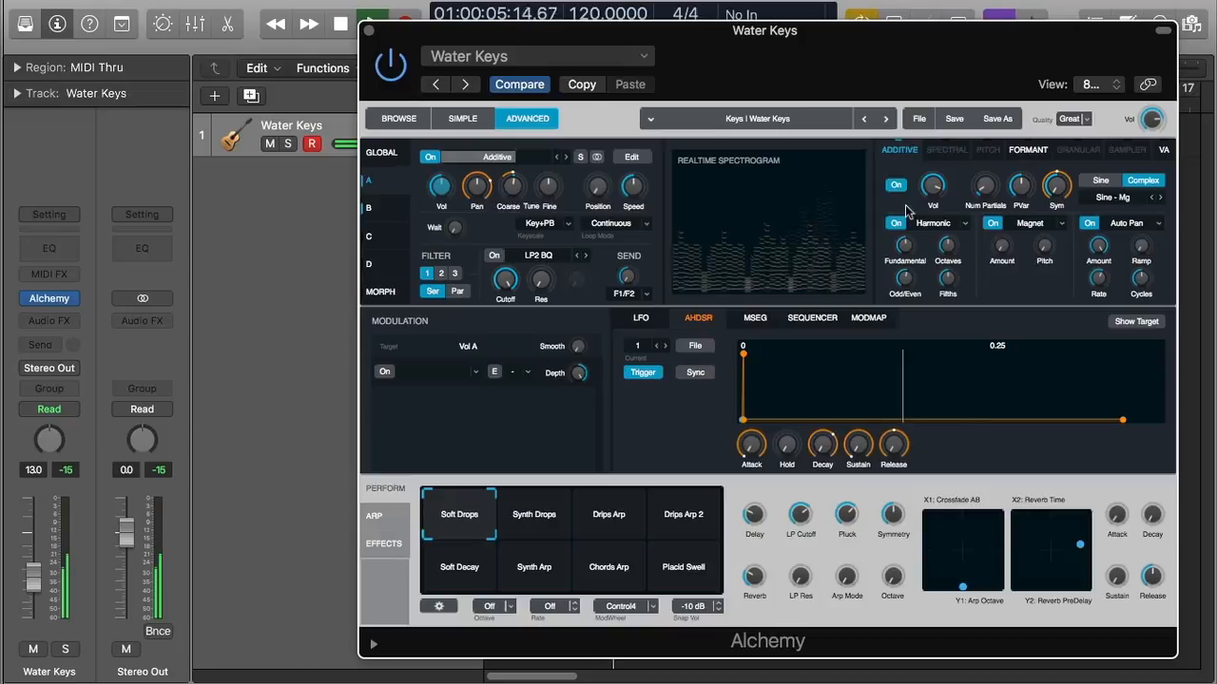
click(986, 190)
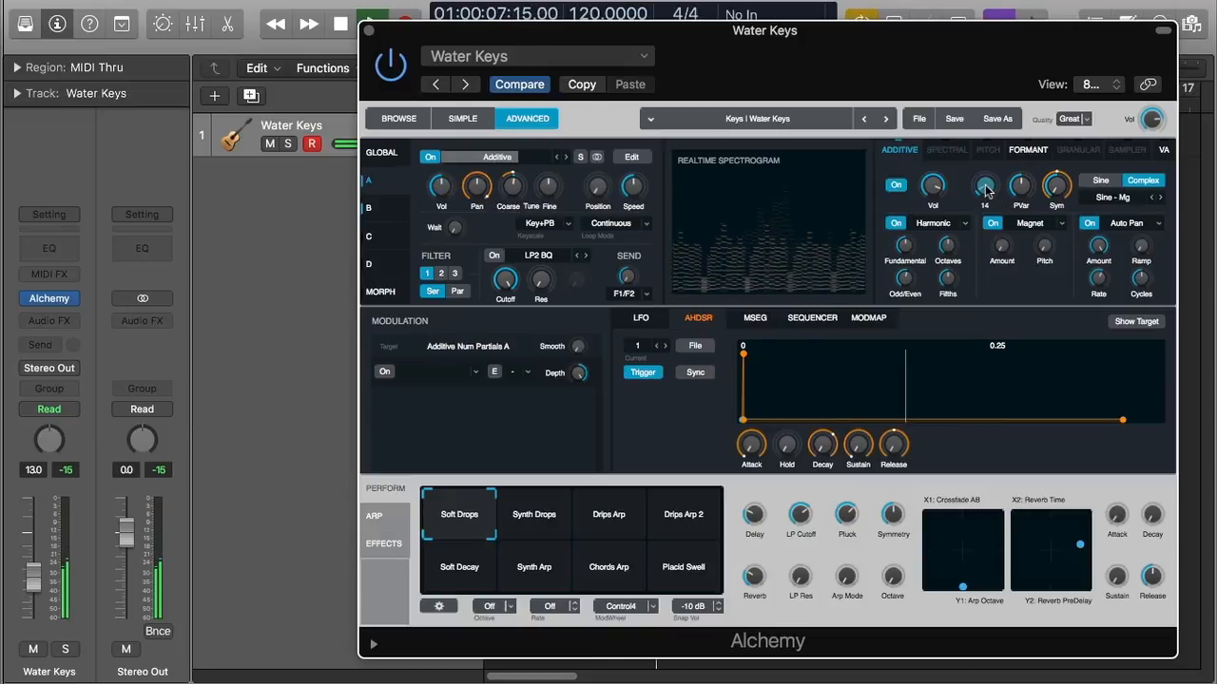
drag(986, 190, 990, 199)
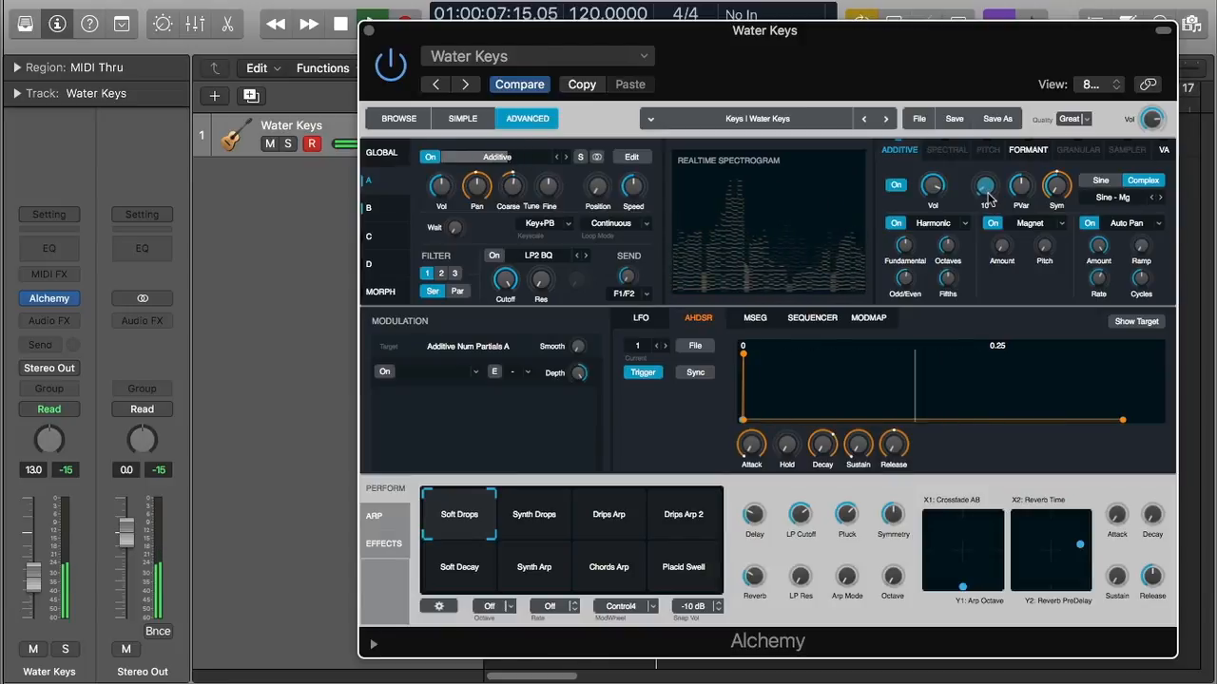
Push pitch variation up then bring it right down, and adjust Symmetry
click(1020, 187)
drag(1019, 187, 1029, 114)
drag(1026, 197, 1031, 330)
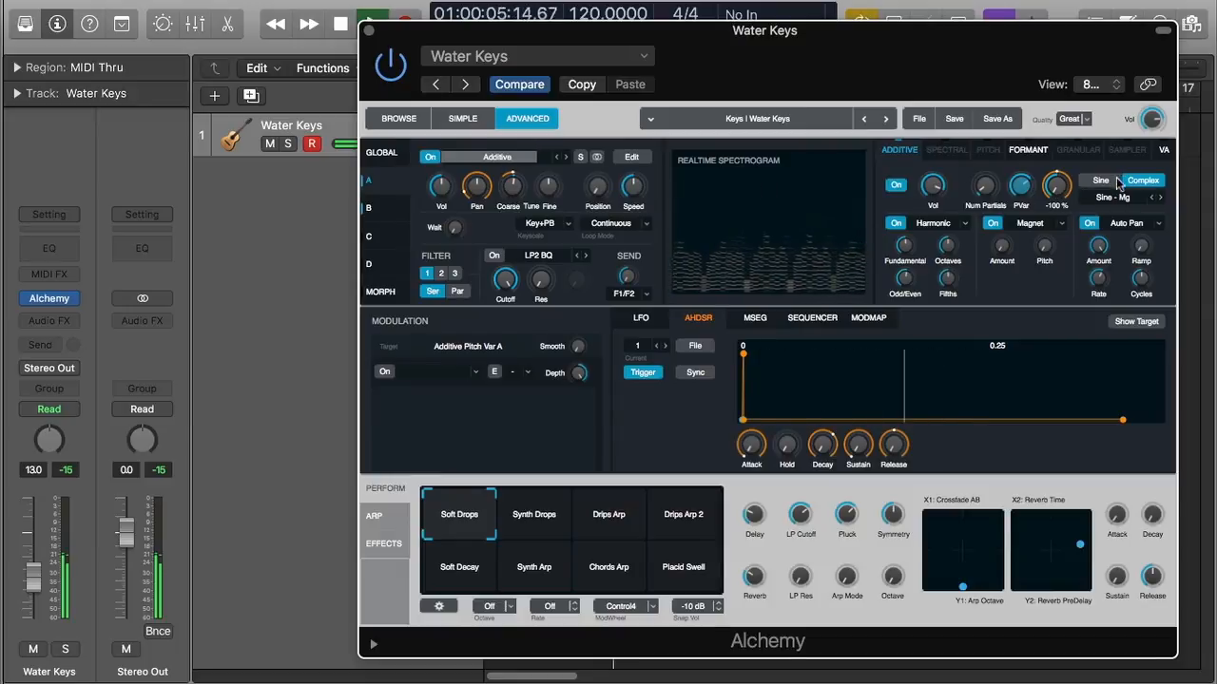
click(1058, 188)
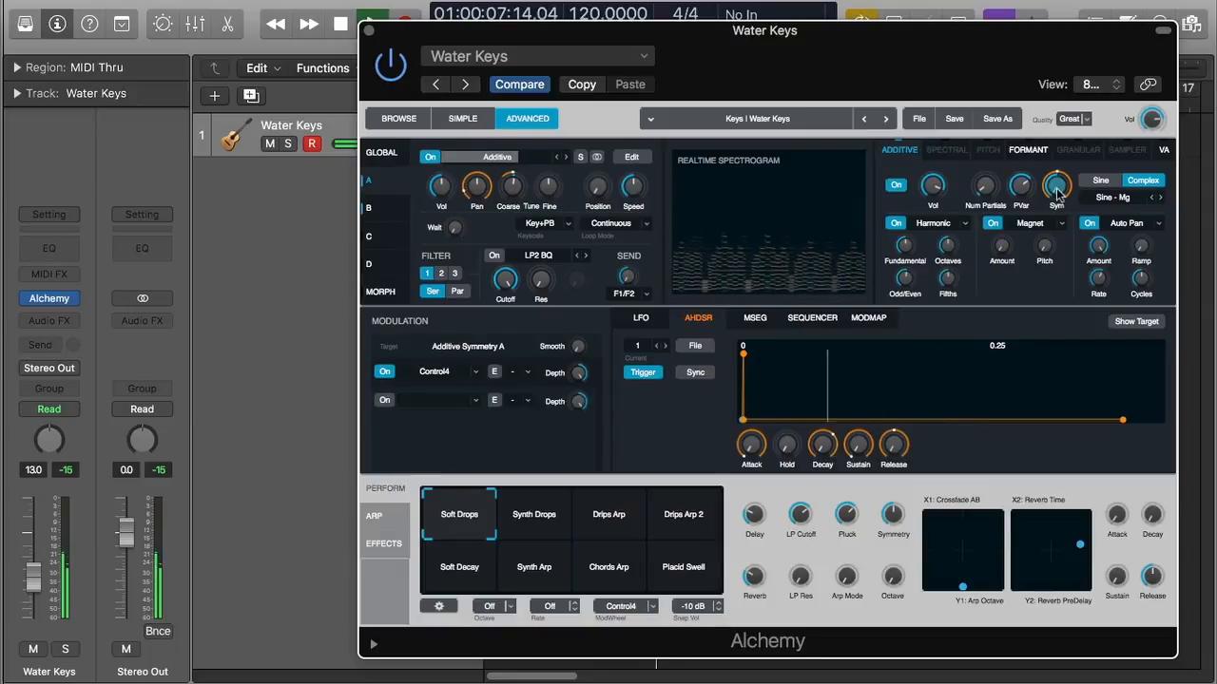
drag(1059, 189, 1061, 183)
mouse_move(1064, 174)
mouse_down()
mouse_move(1081, 57)
mouse_move(1071, 195)
mouse_up()
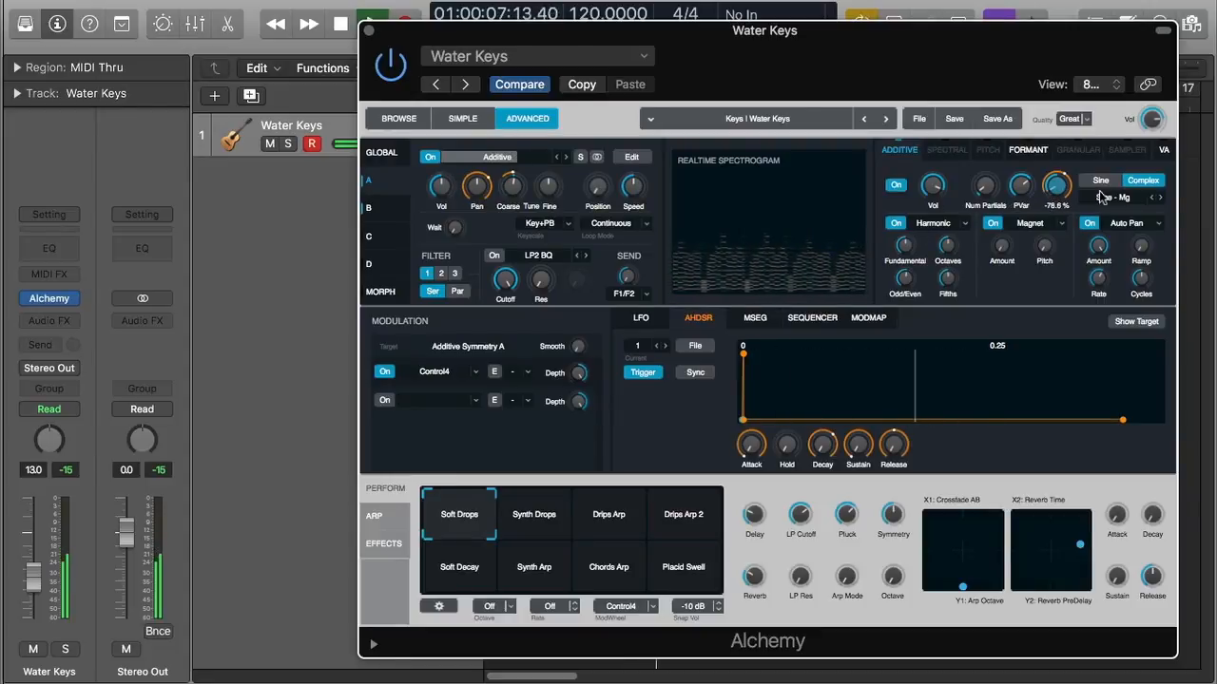
Keep Harmonic, with Fundamental raised to 84.6%, Octaves at 24.2% and Odd/Even lowered
click(943, 227)
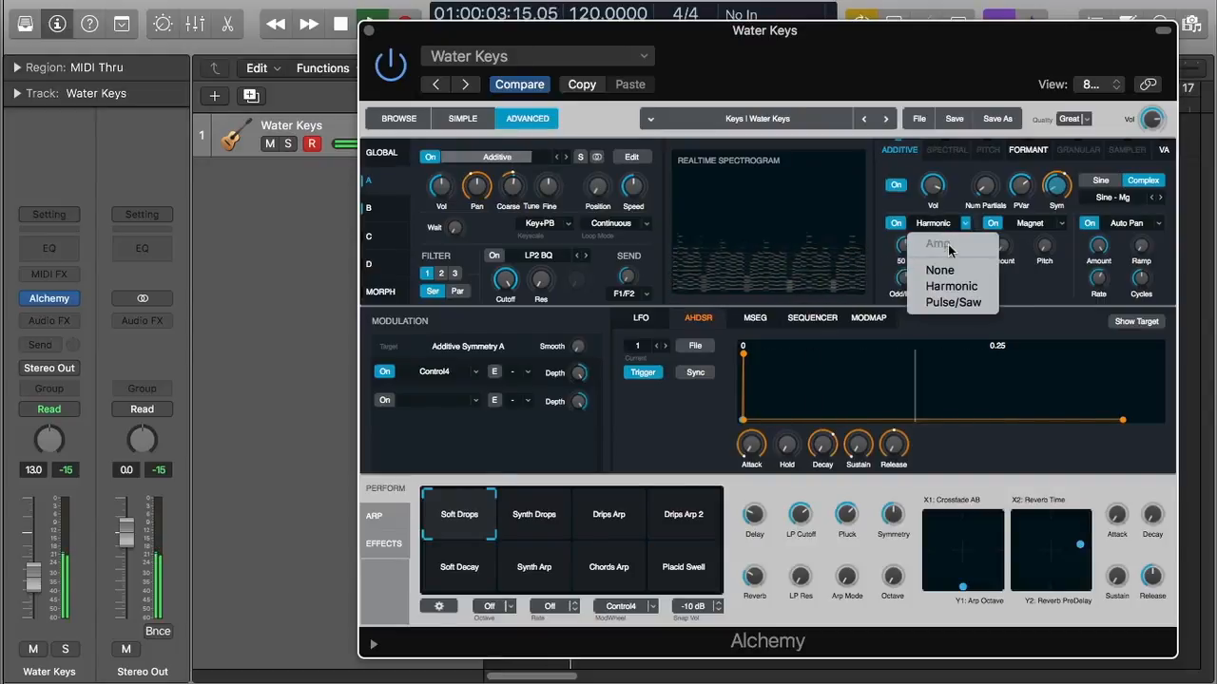
click(1029, 293)
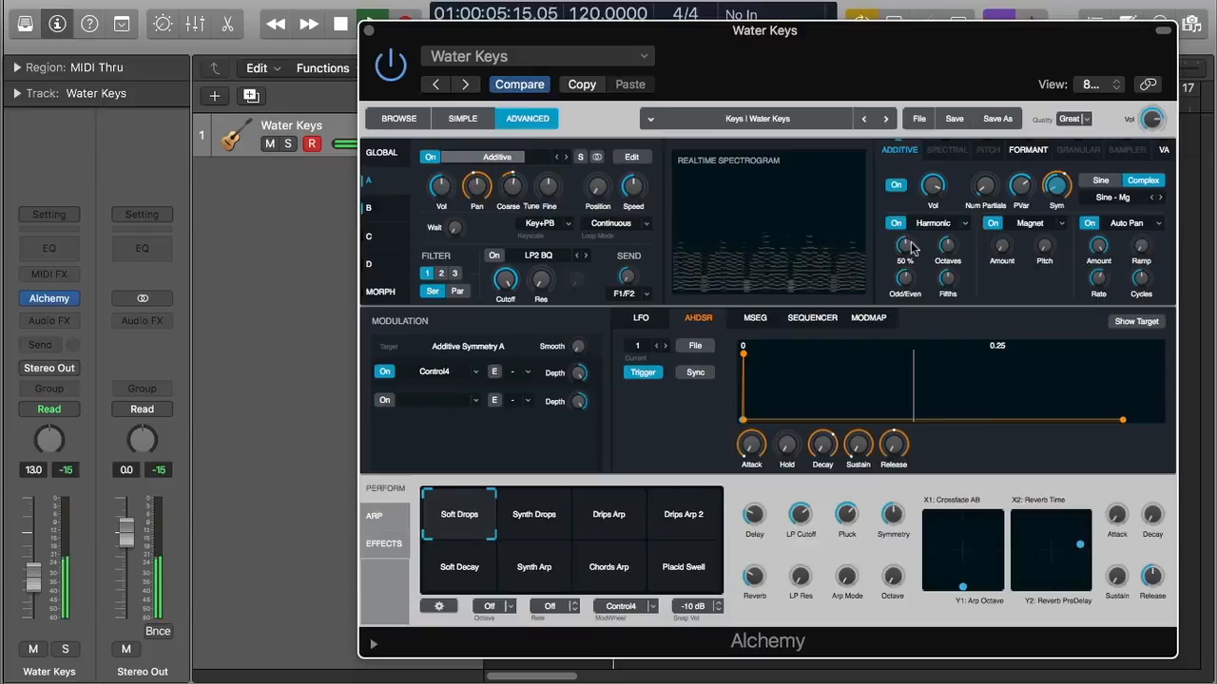
drag(910, 249, 925, 209)
mouse_move(947, 249)
mouse_down()
mouse_move(950, 293)
mouse_move(961, 249)
mouse_up()
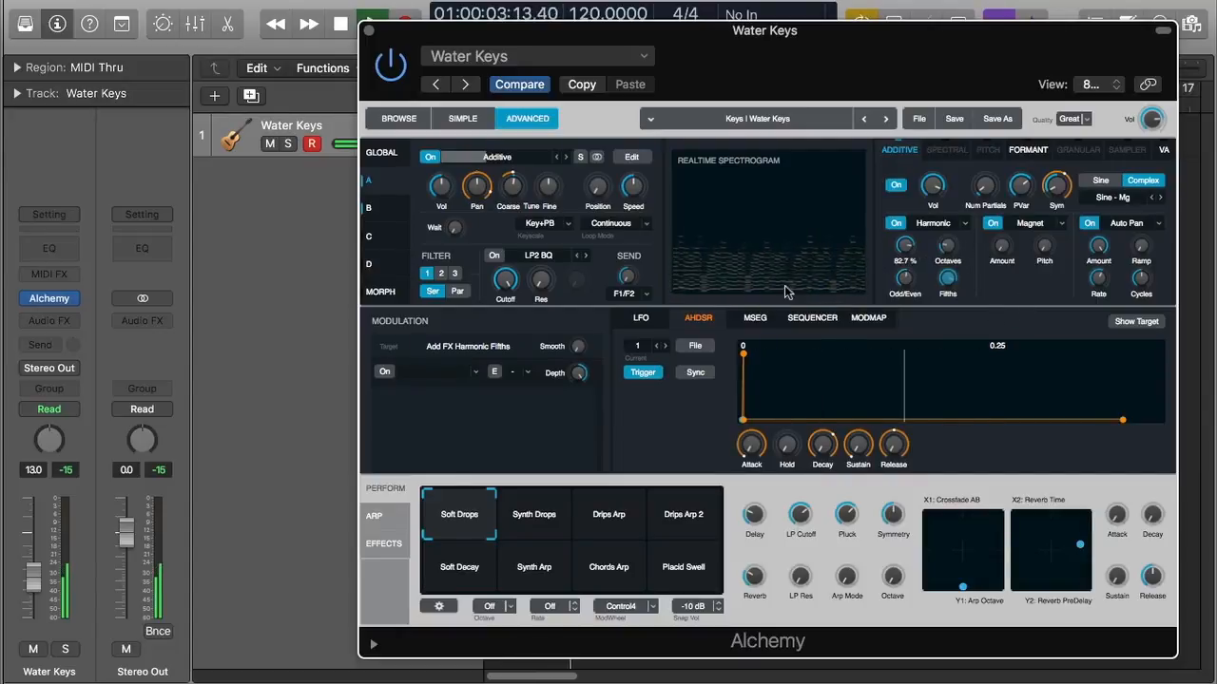
click(902, 279)
drag(906, 306, 915, 351)
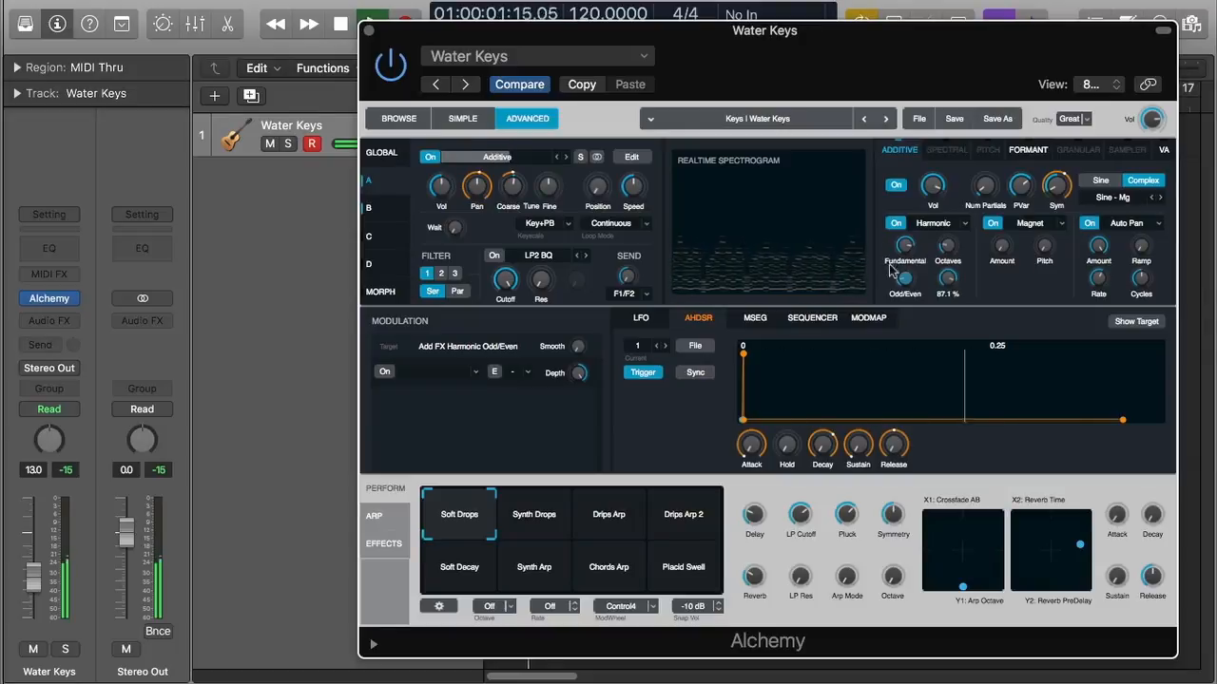
Set Beating with Amount 84.2%, then try Stretch, moving String to 76.6% and 15.7%
click(1061, 224)
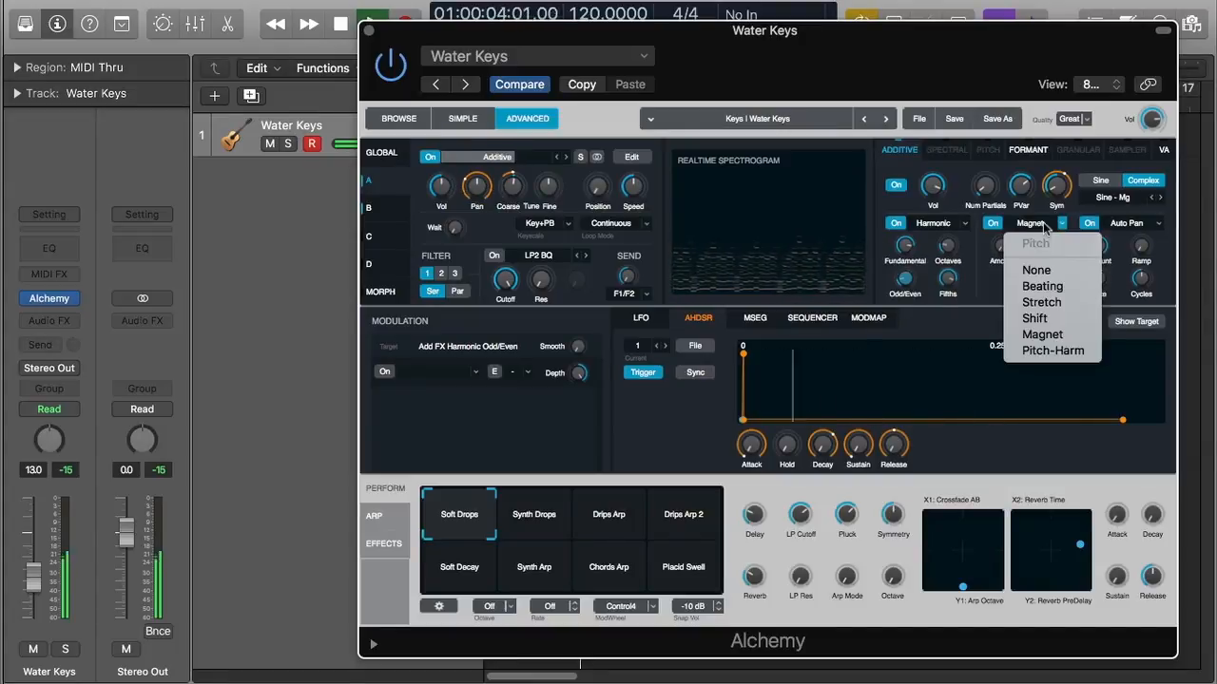
click(1041, 286)
drag(1006, 255, 1020, 209)
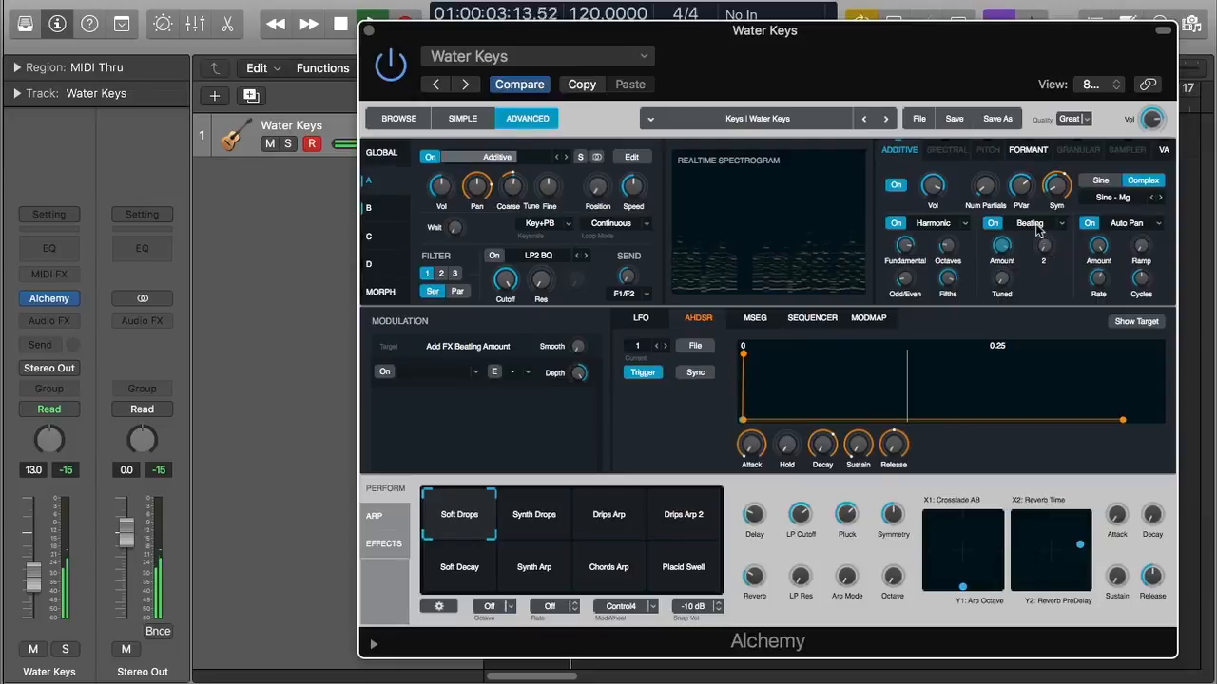
click(1038, 229)
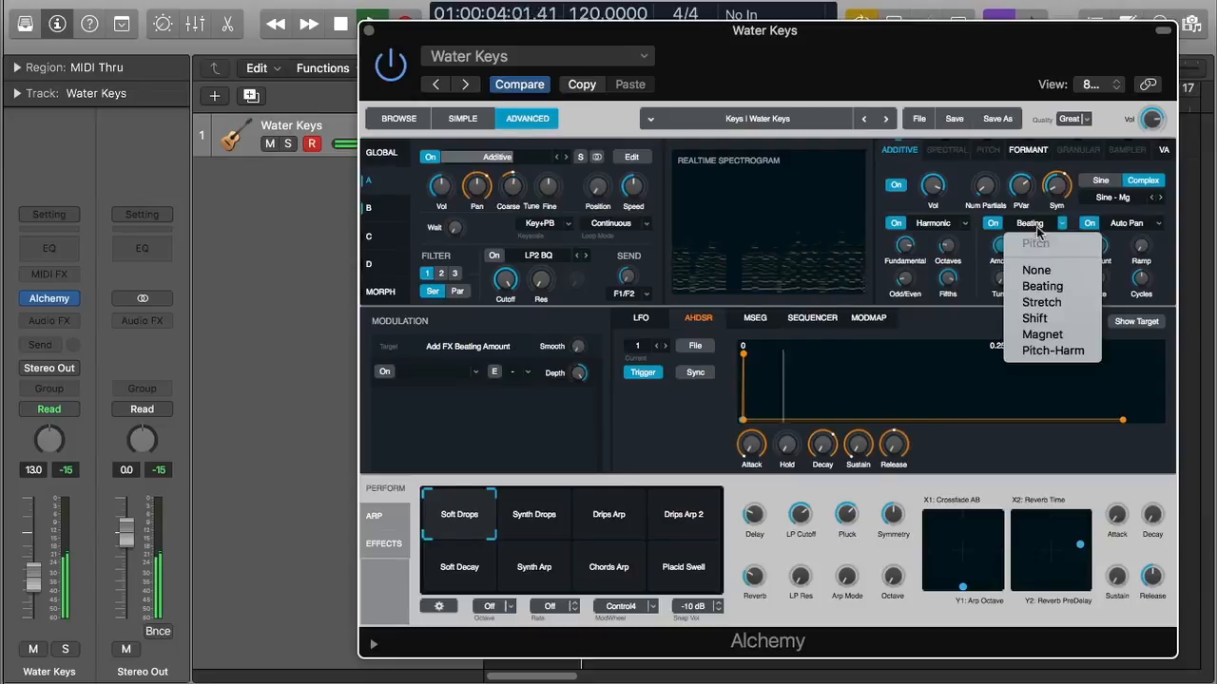
click(1042, 302)
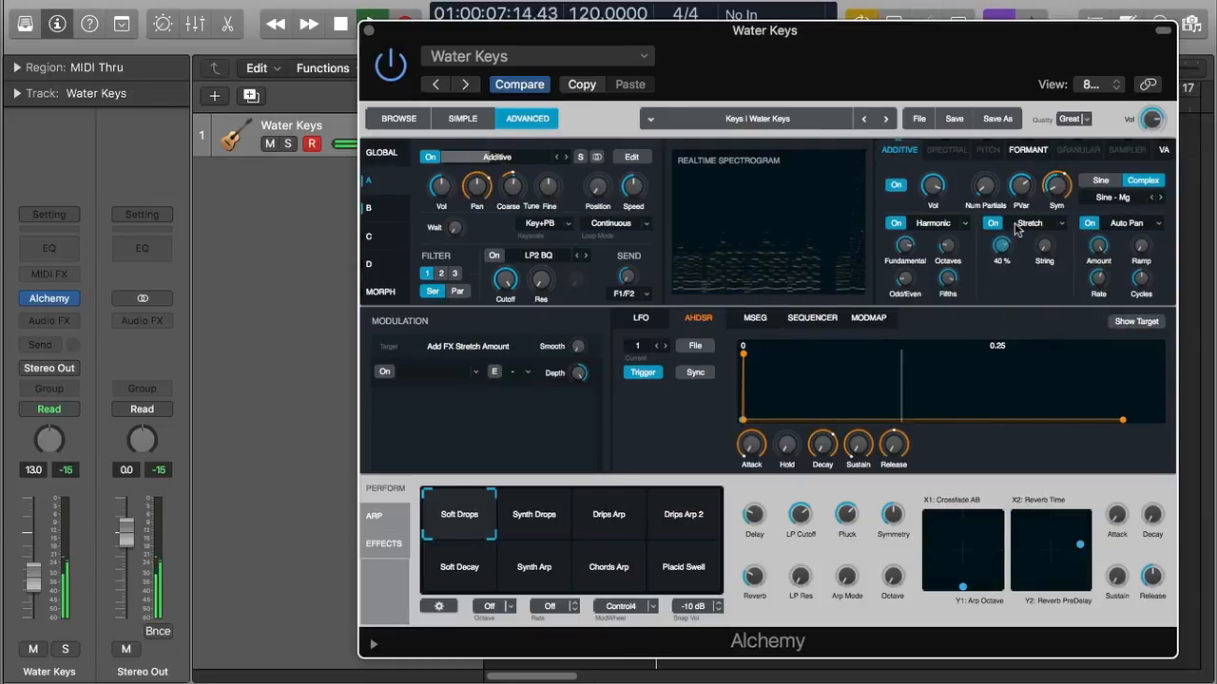
click(1044, 244)
drag(1045, 238, 1036, 138)
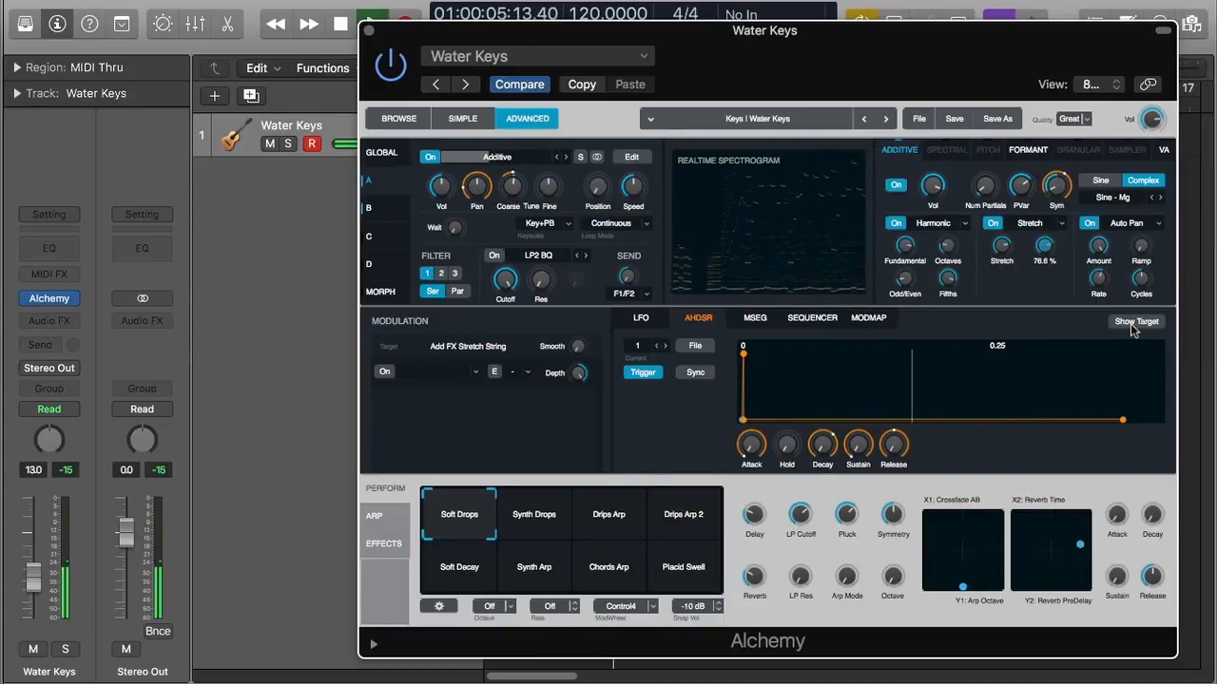
drag(1043, 245, 1057, 293)
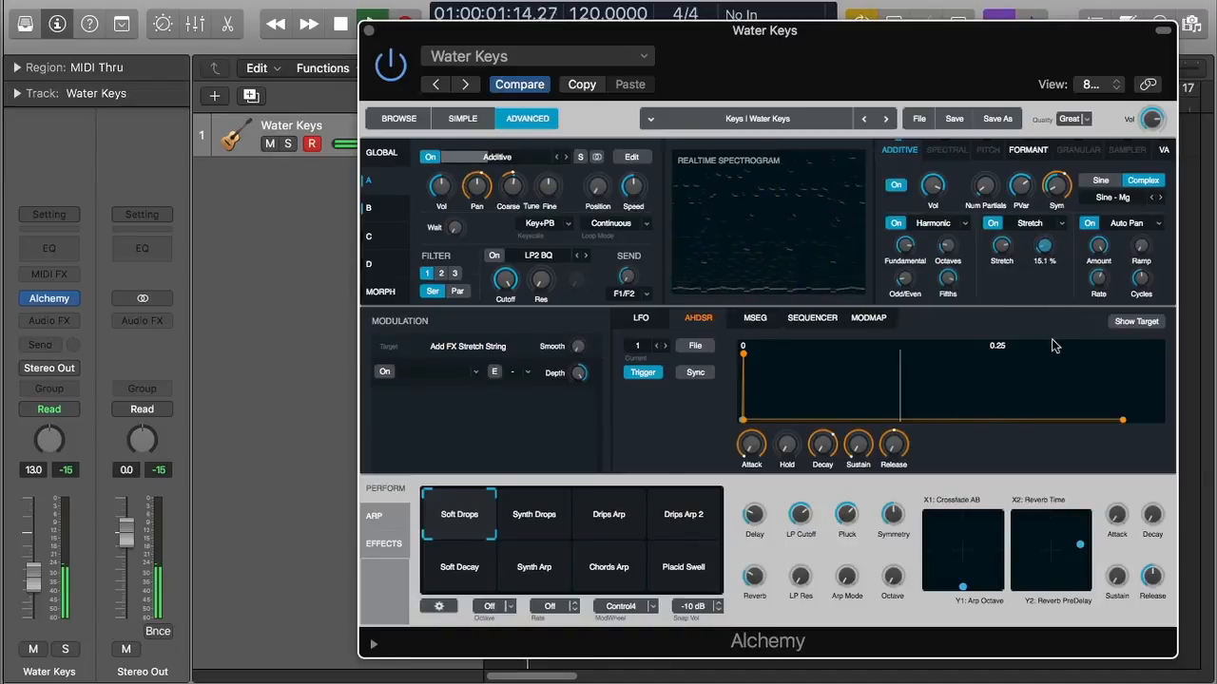
Return to the Beating pitch effect, turn Tuned on and raise Partial to 4
click(1046, 225)
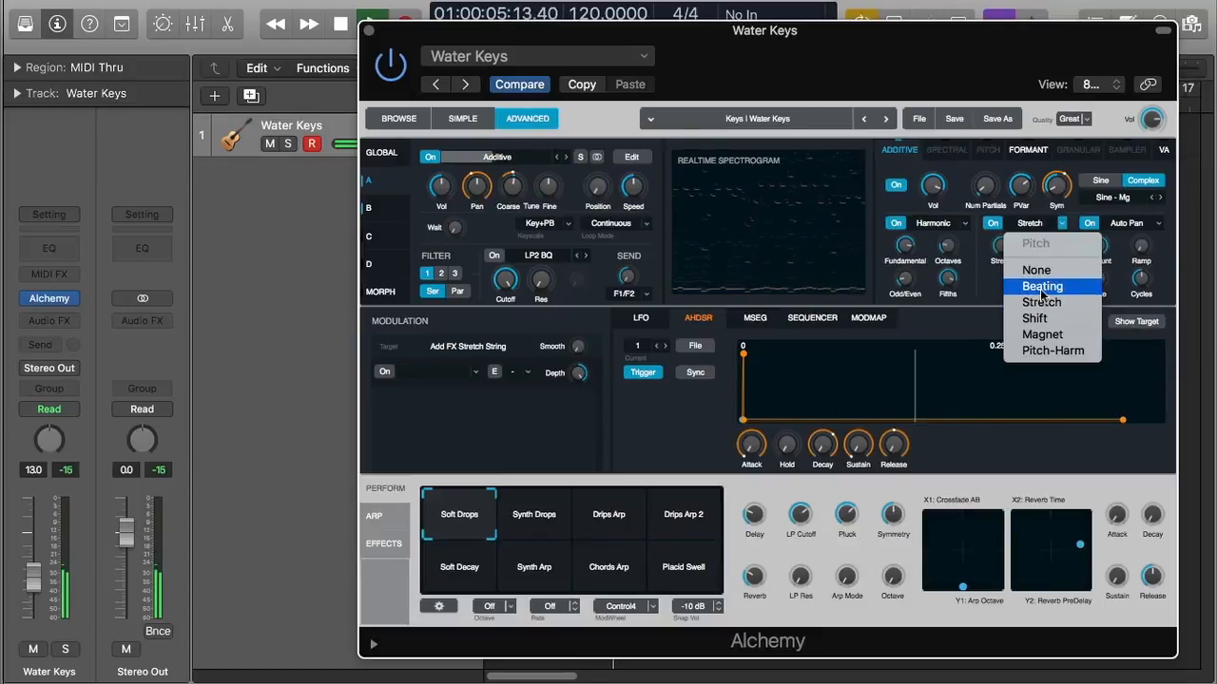
click(1041, 287)
click(1003, 253)
click(1003, 277)
mouse_move(1055, 262)
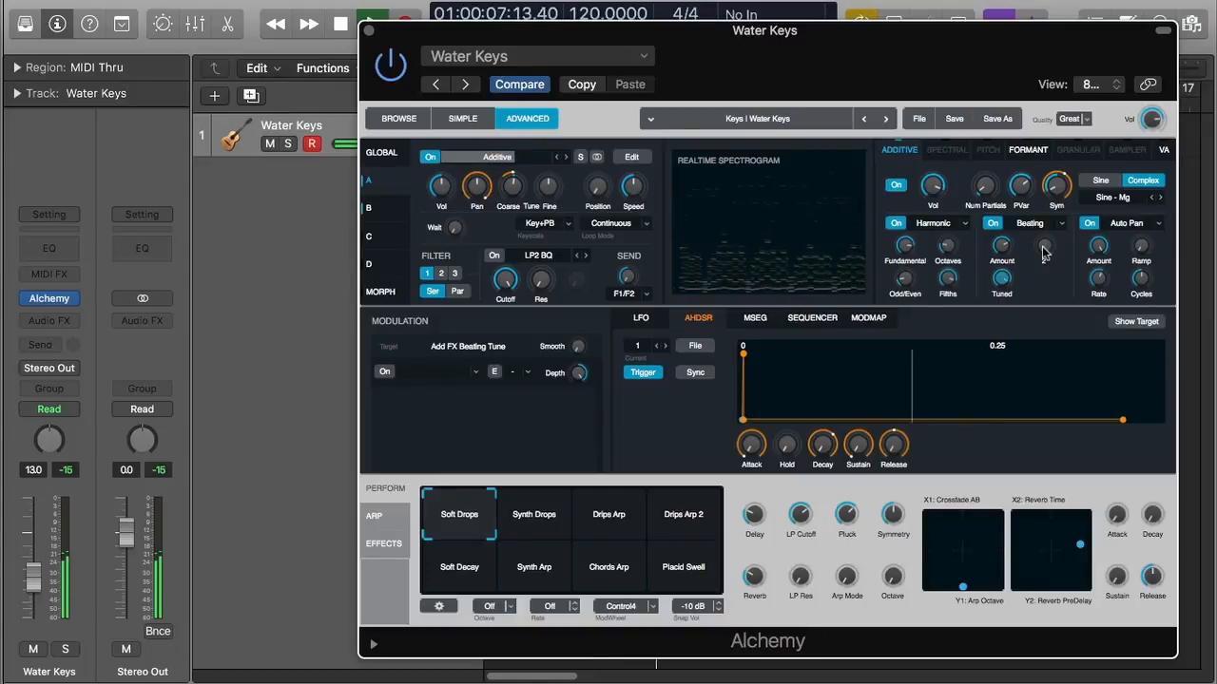
drag(1046, 253, 1053, 228)
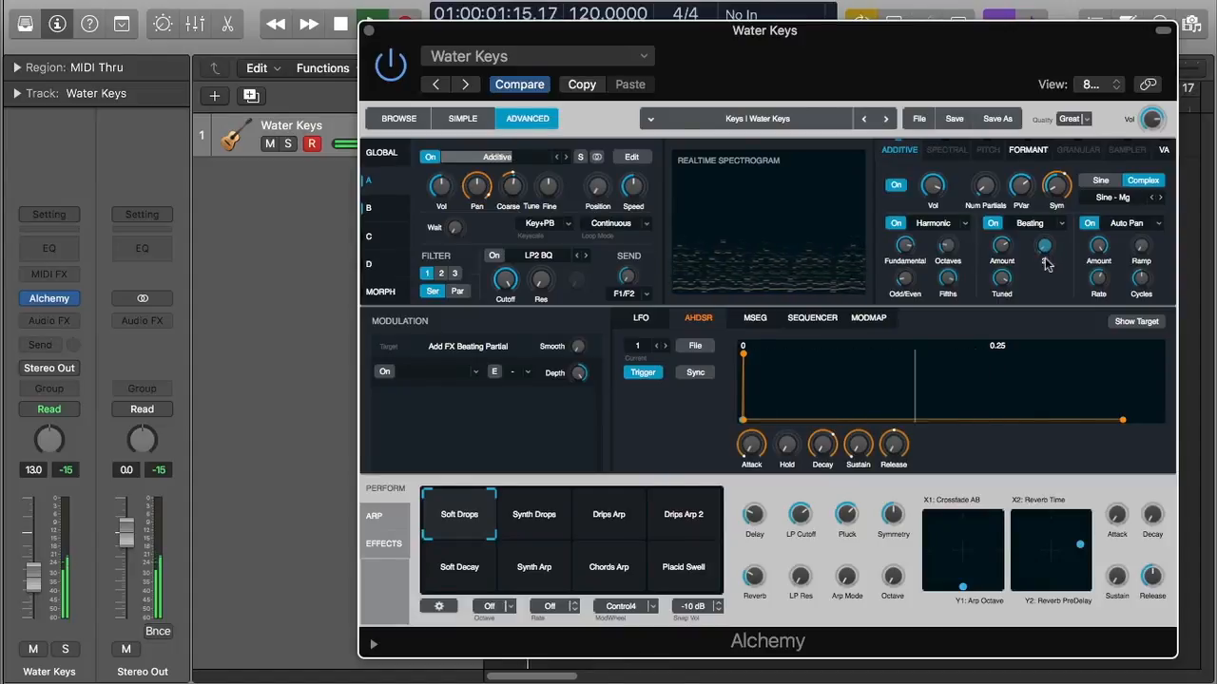
Use Spread as the pan effect with Ramp 27%, adjusted Cycles, Rate 18.18 Hz and higher Amount
click(1121, 226)
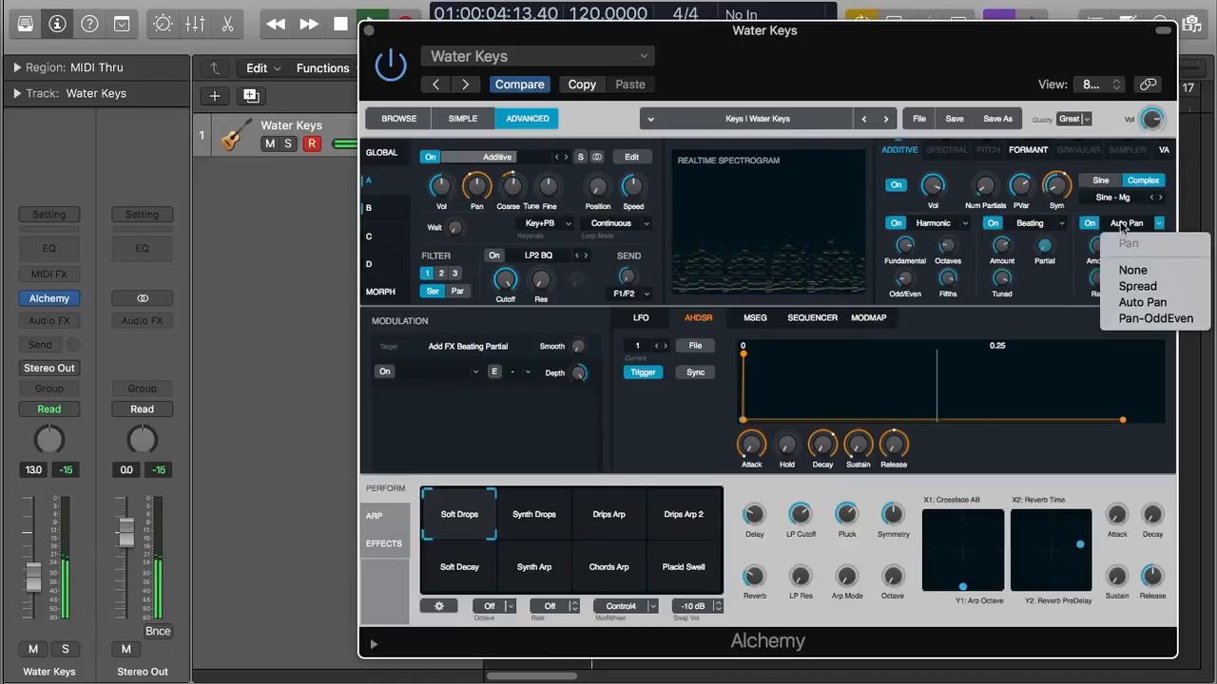
click(1143, 287)
drag(1140, 247, 1148, 222)
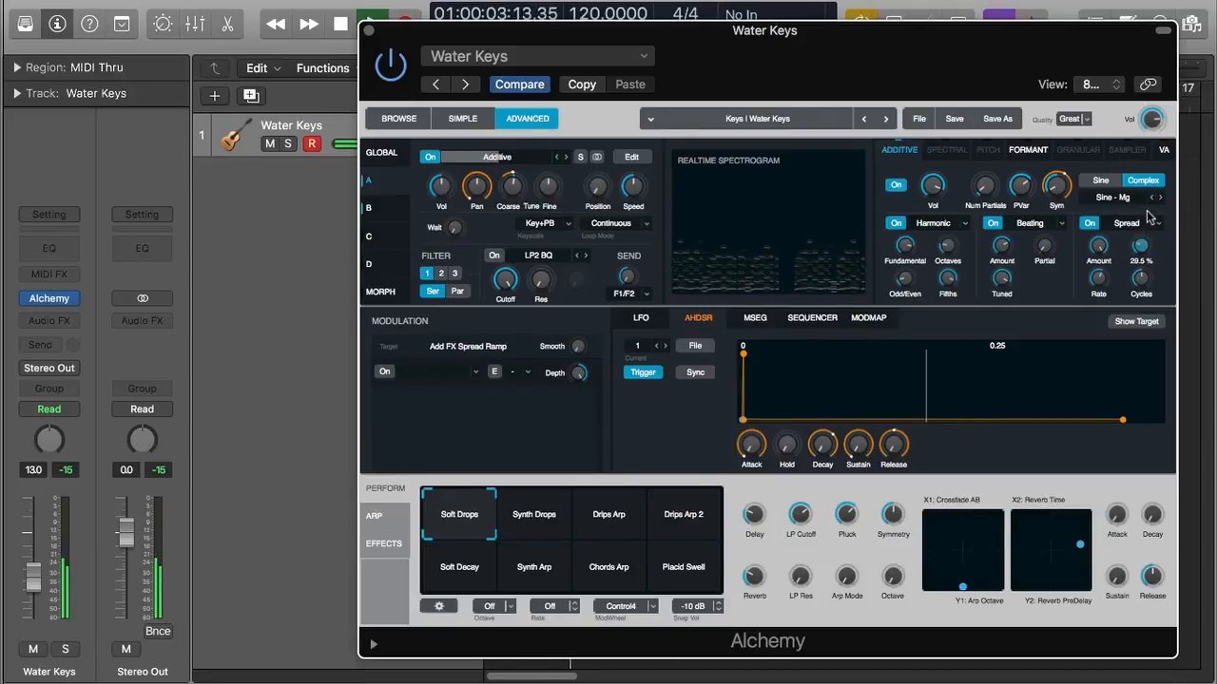
drag(1141, 278, 1153, 317)
drag(1105, 281, 1110, 312)
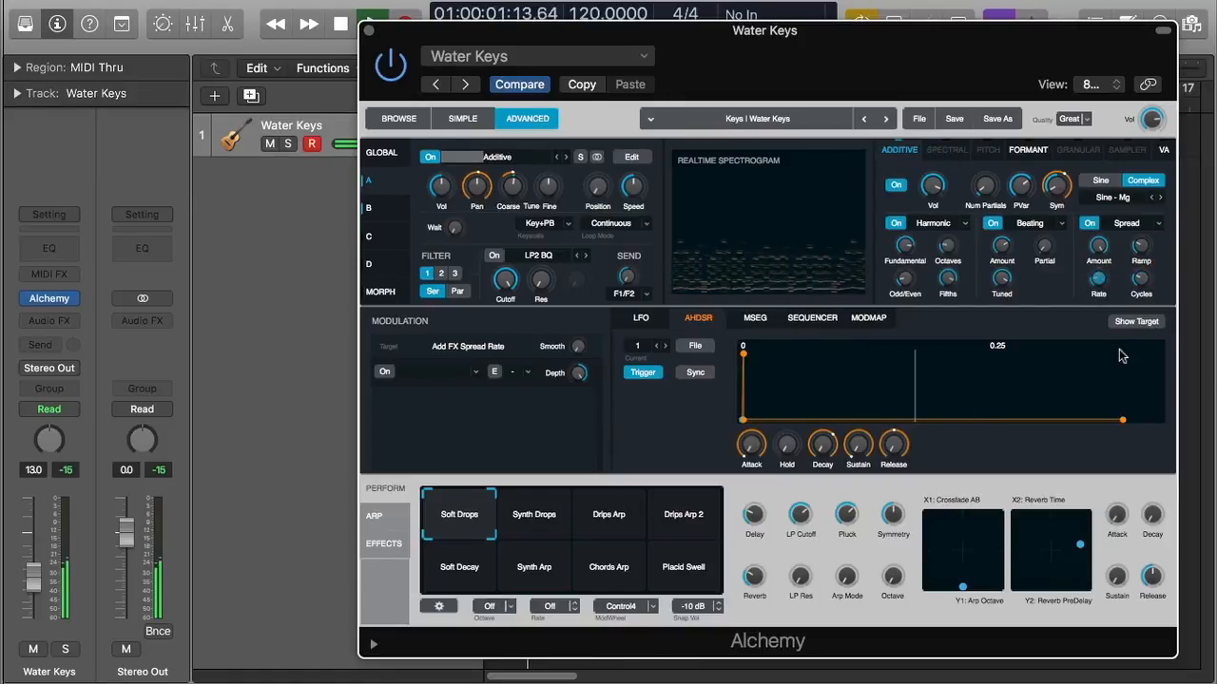
drag(1099, 247, 1105, 273)
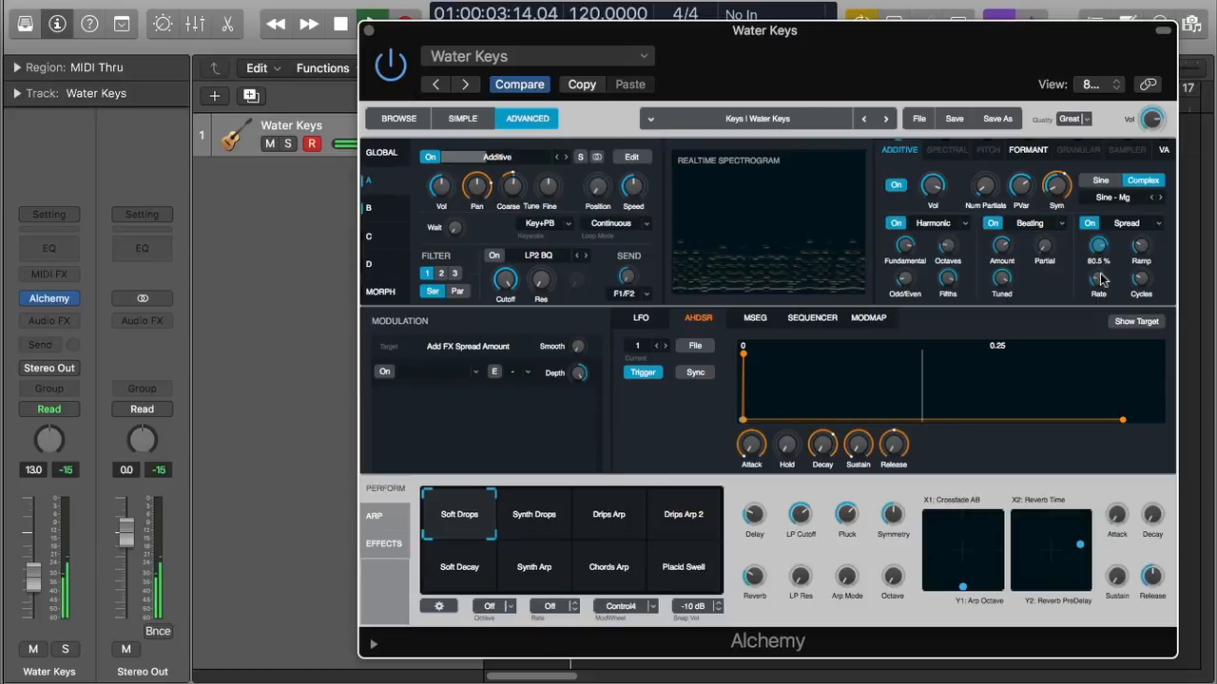